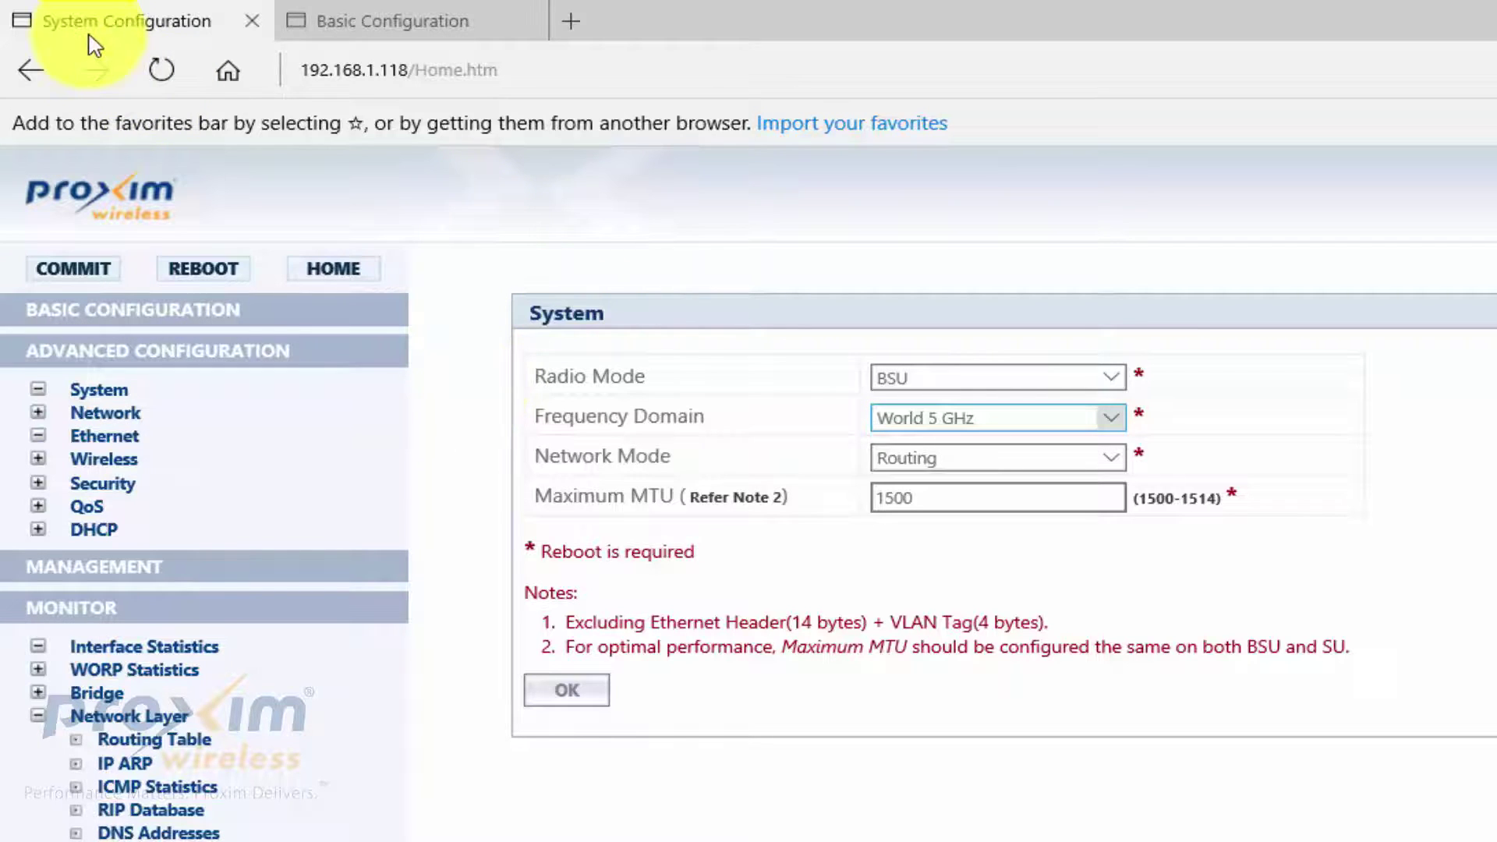
After a glance at endpoint B's settings, change endpoint A's Network Mode to Routing
click(366, 35)
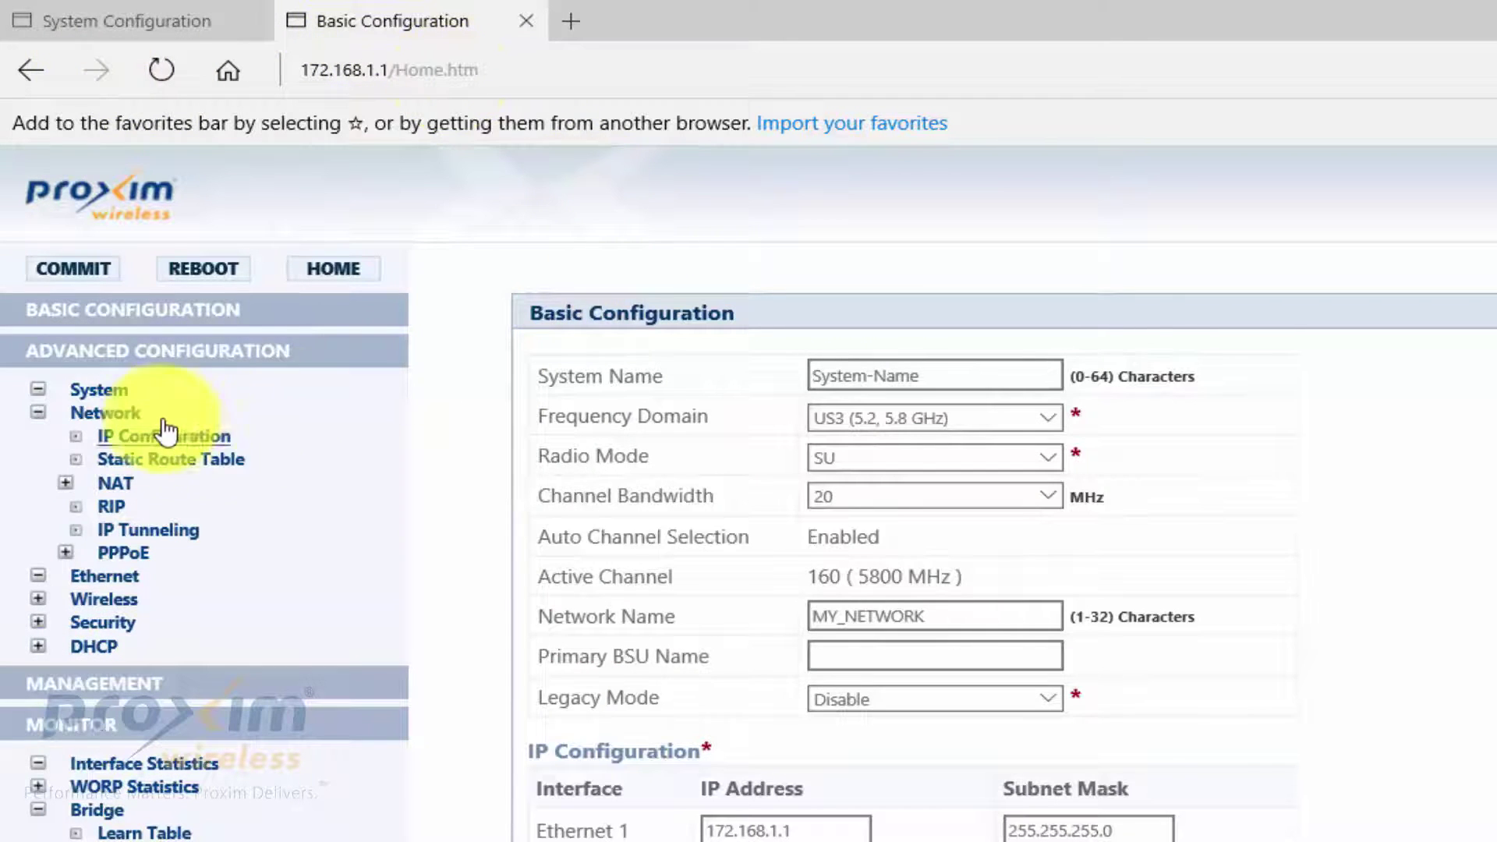
click(222, 23)
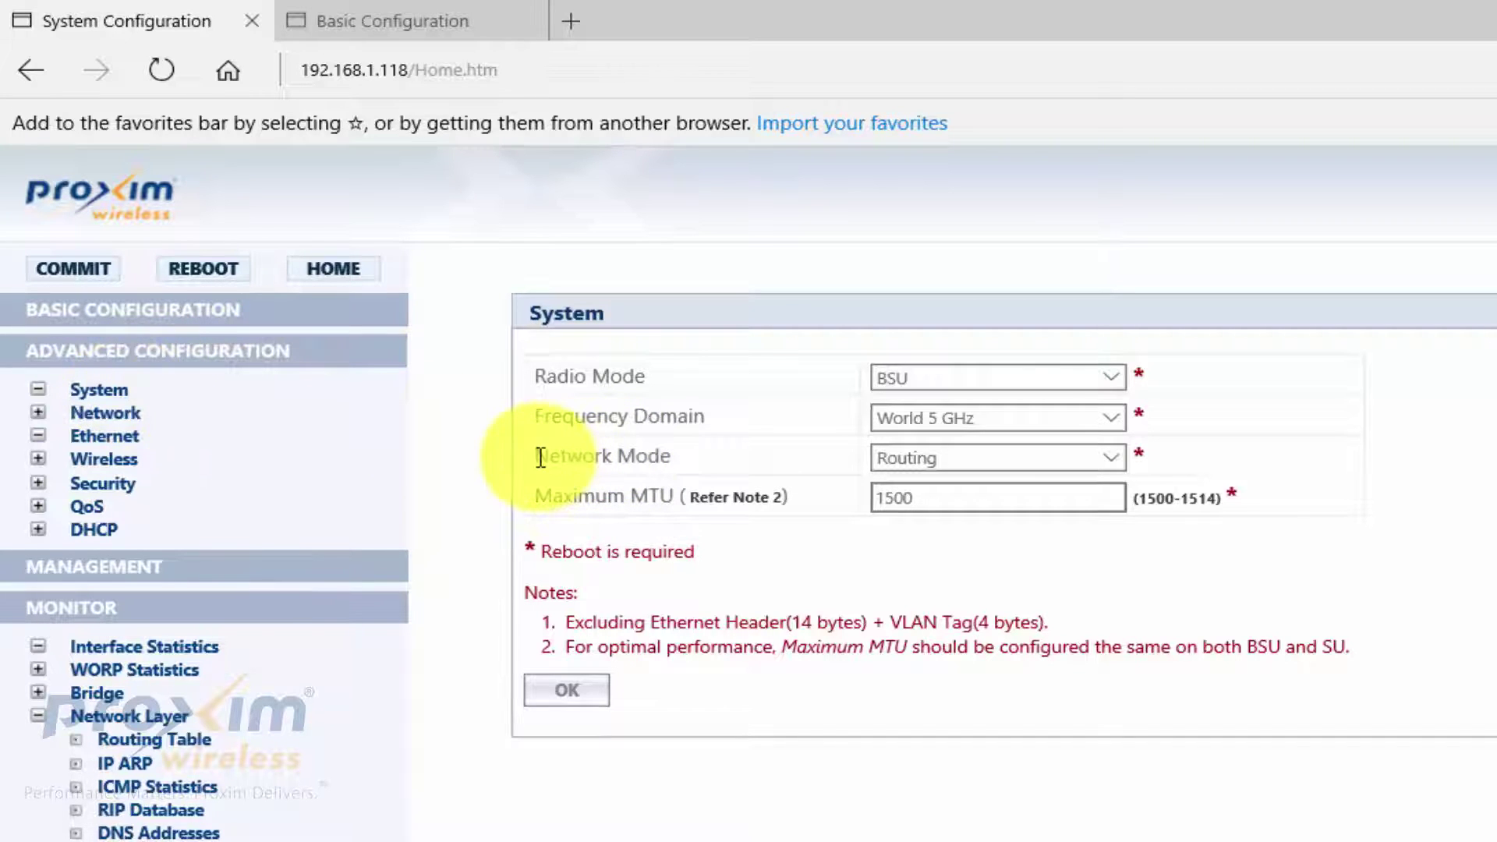
drag(540, 457, 686, 456)
click(1003, 464)
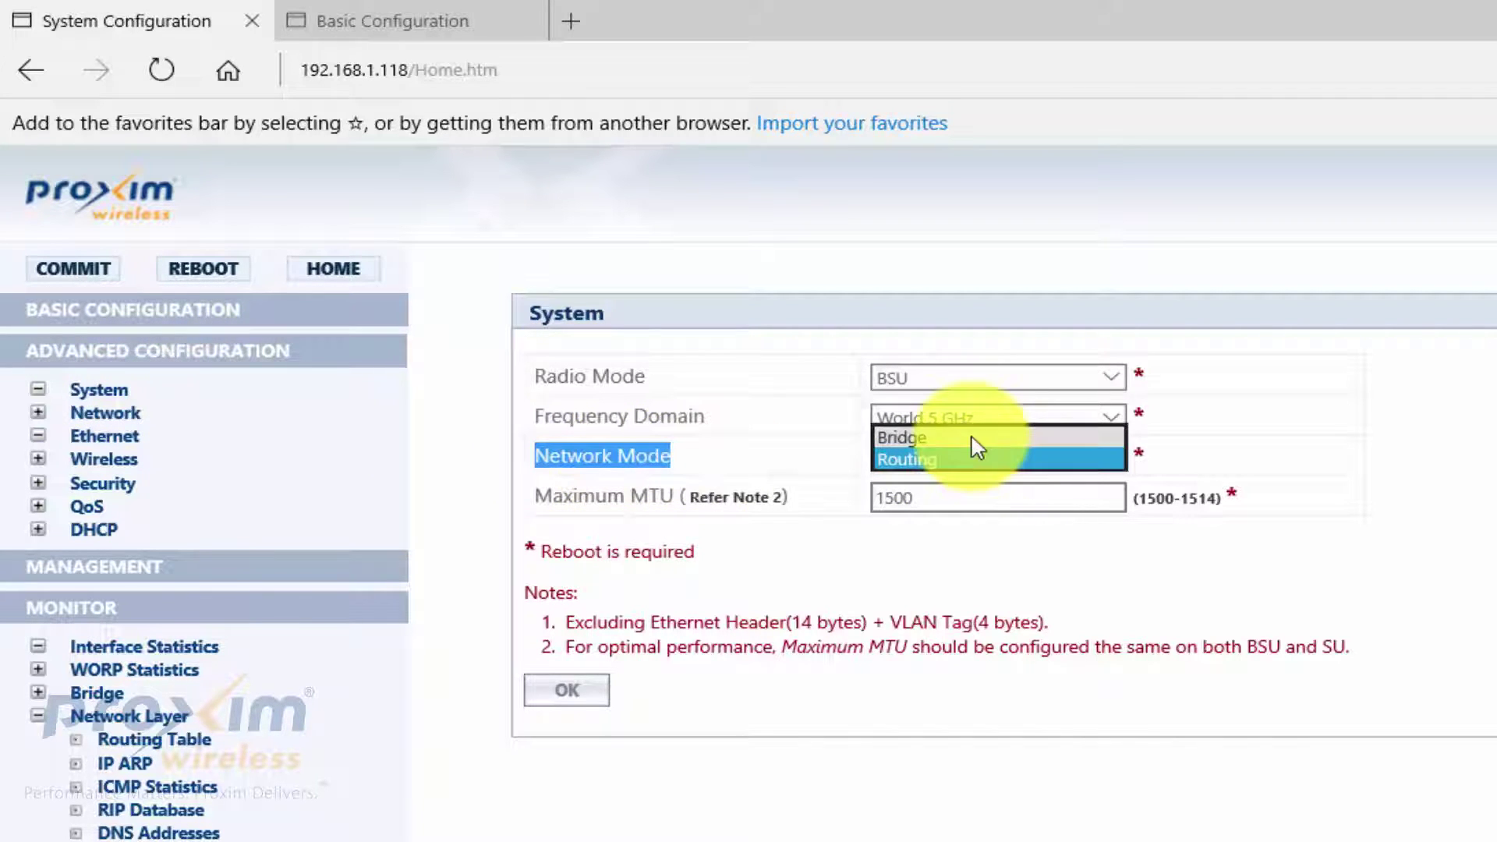
click(965, 461)
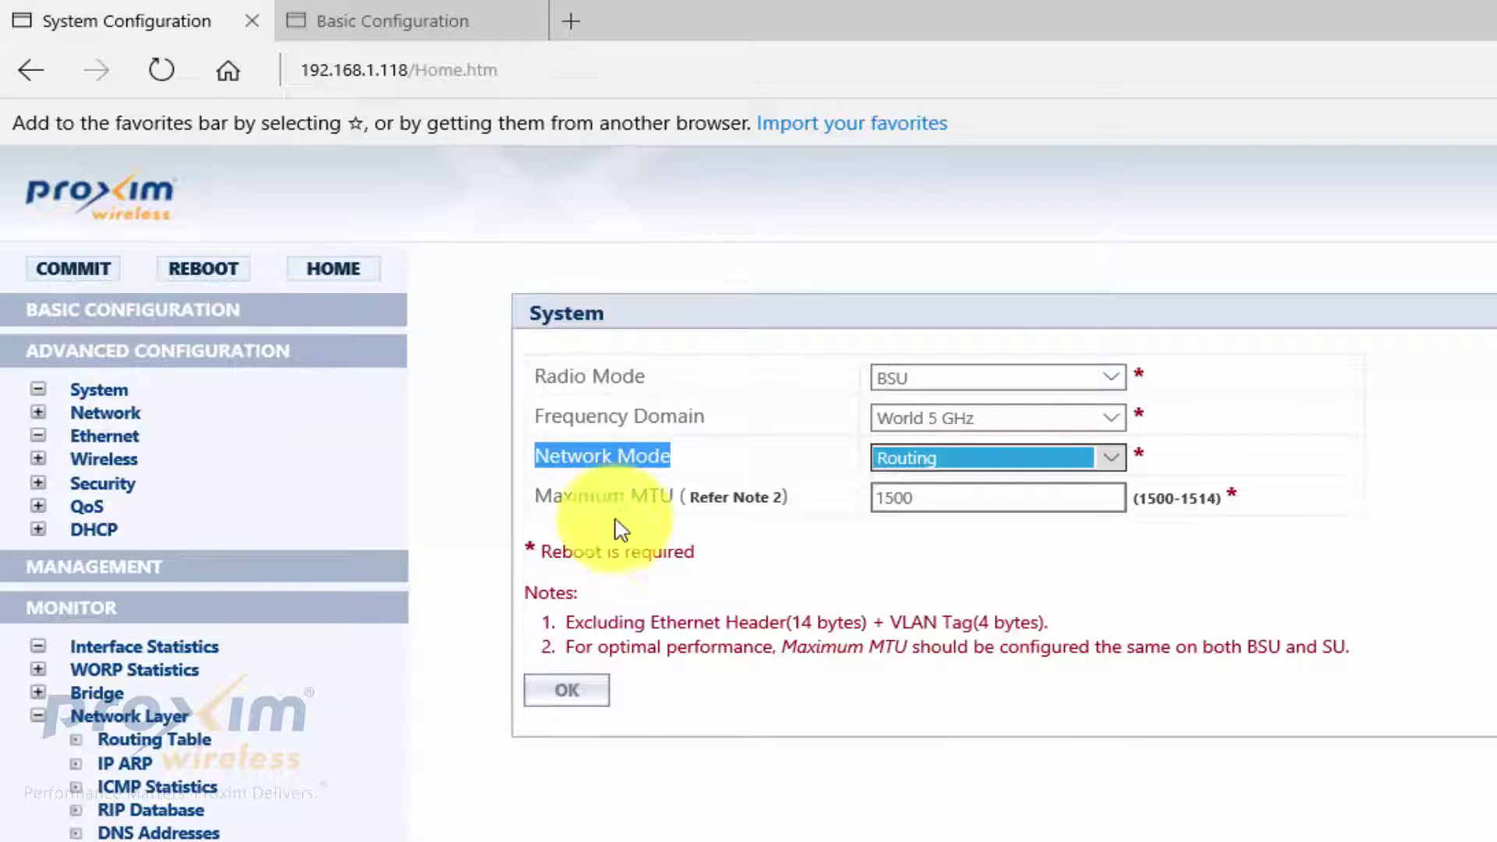
Open endpoint A's Network > IP Configuration page
click(118, 443)
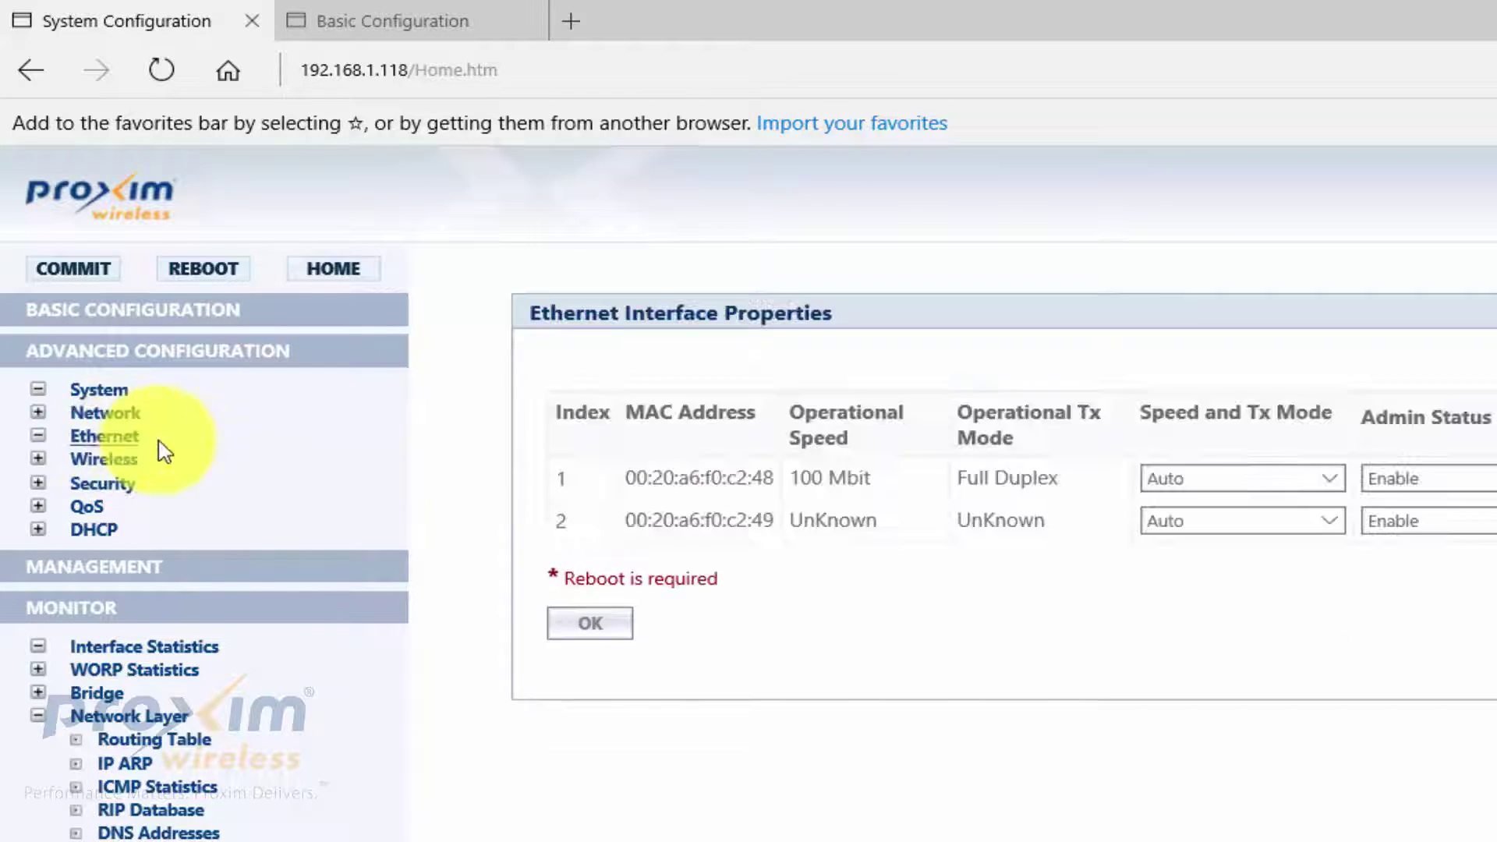
click(133, 413)
click(170, 429)
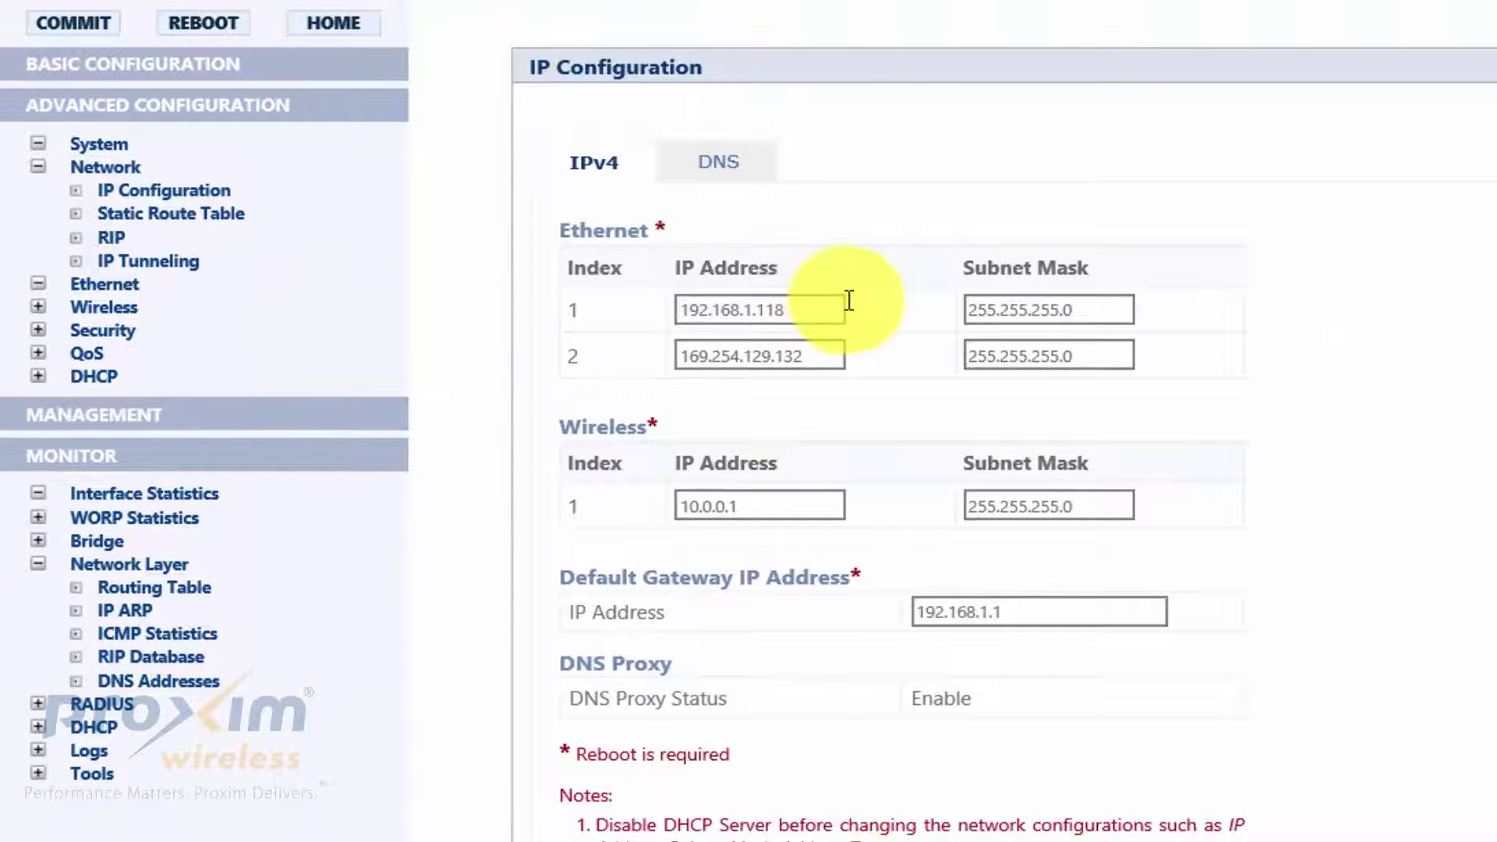
Review Ethernet IPs 192.168.1.118 and 169.254.129.132, wireless IP 10.0.0.1, and gateway 192.168.1.1
click(790, 300)
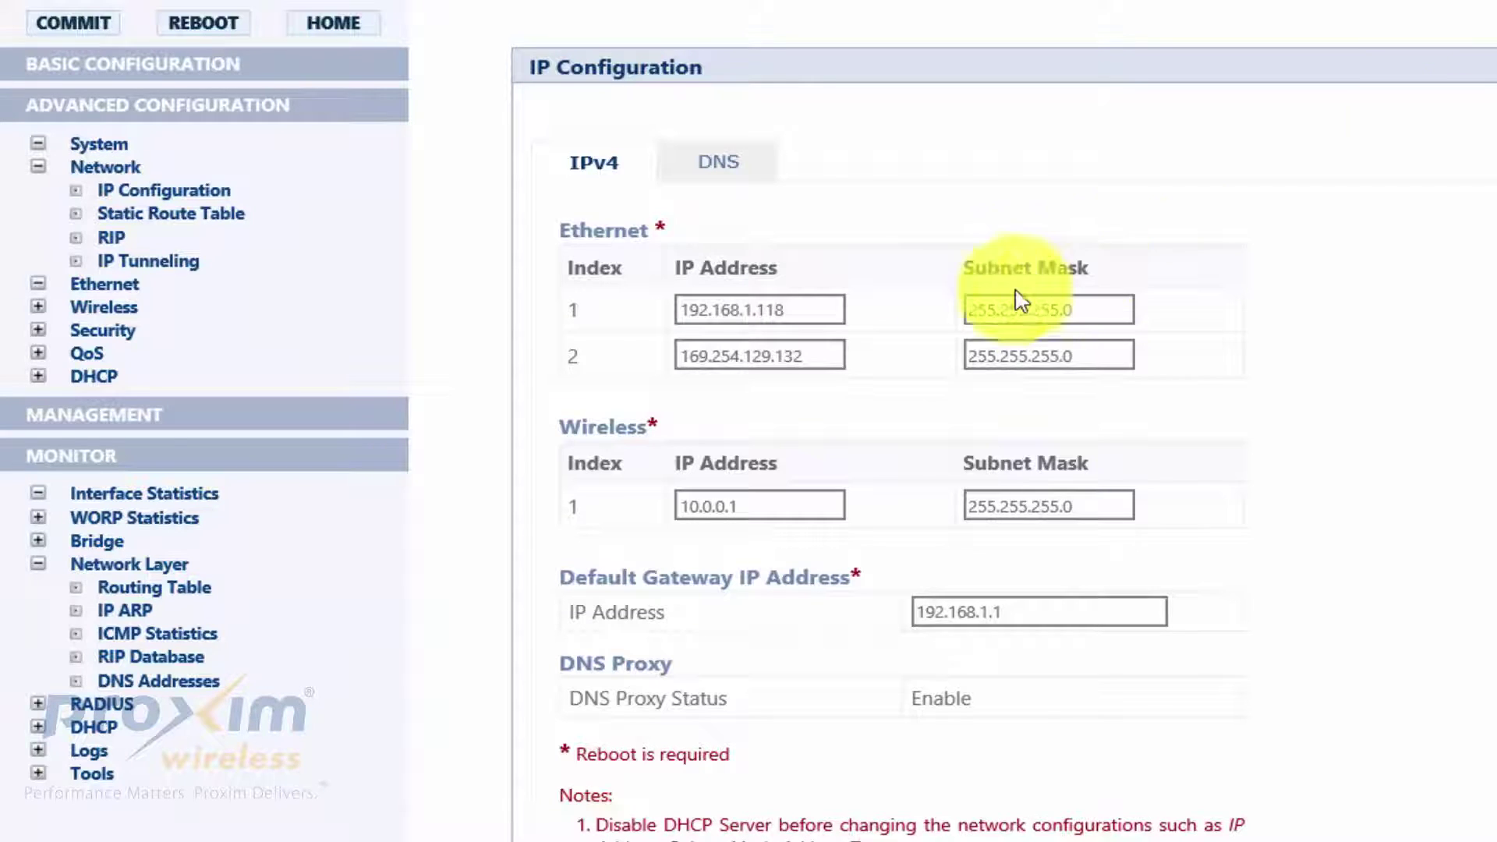
click(795, 352)
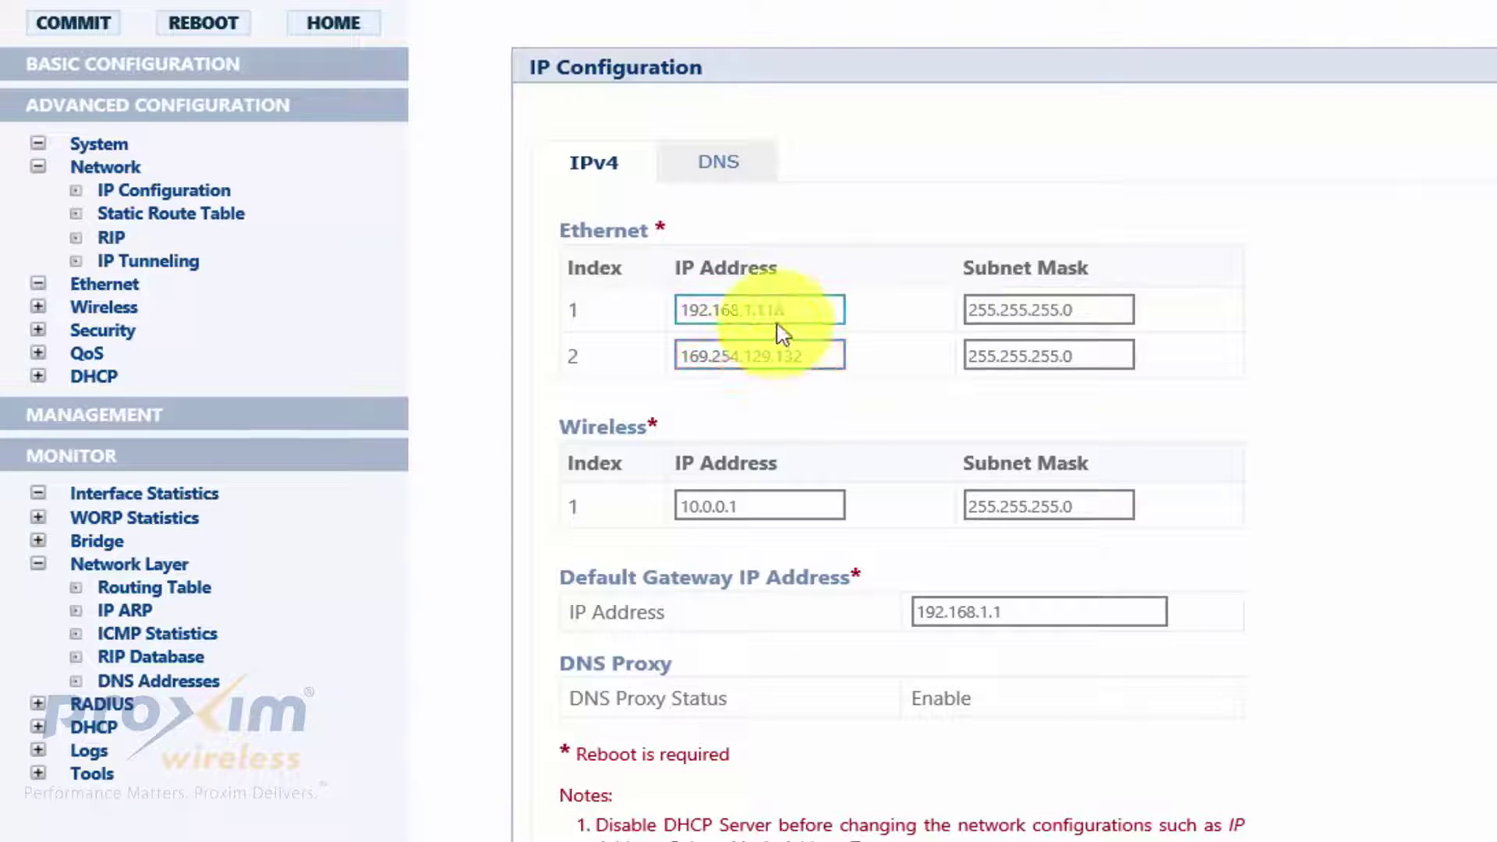
click(817, 305)
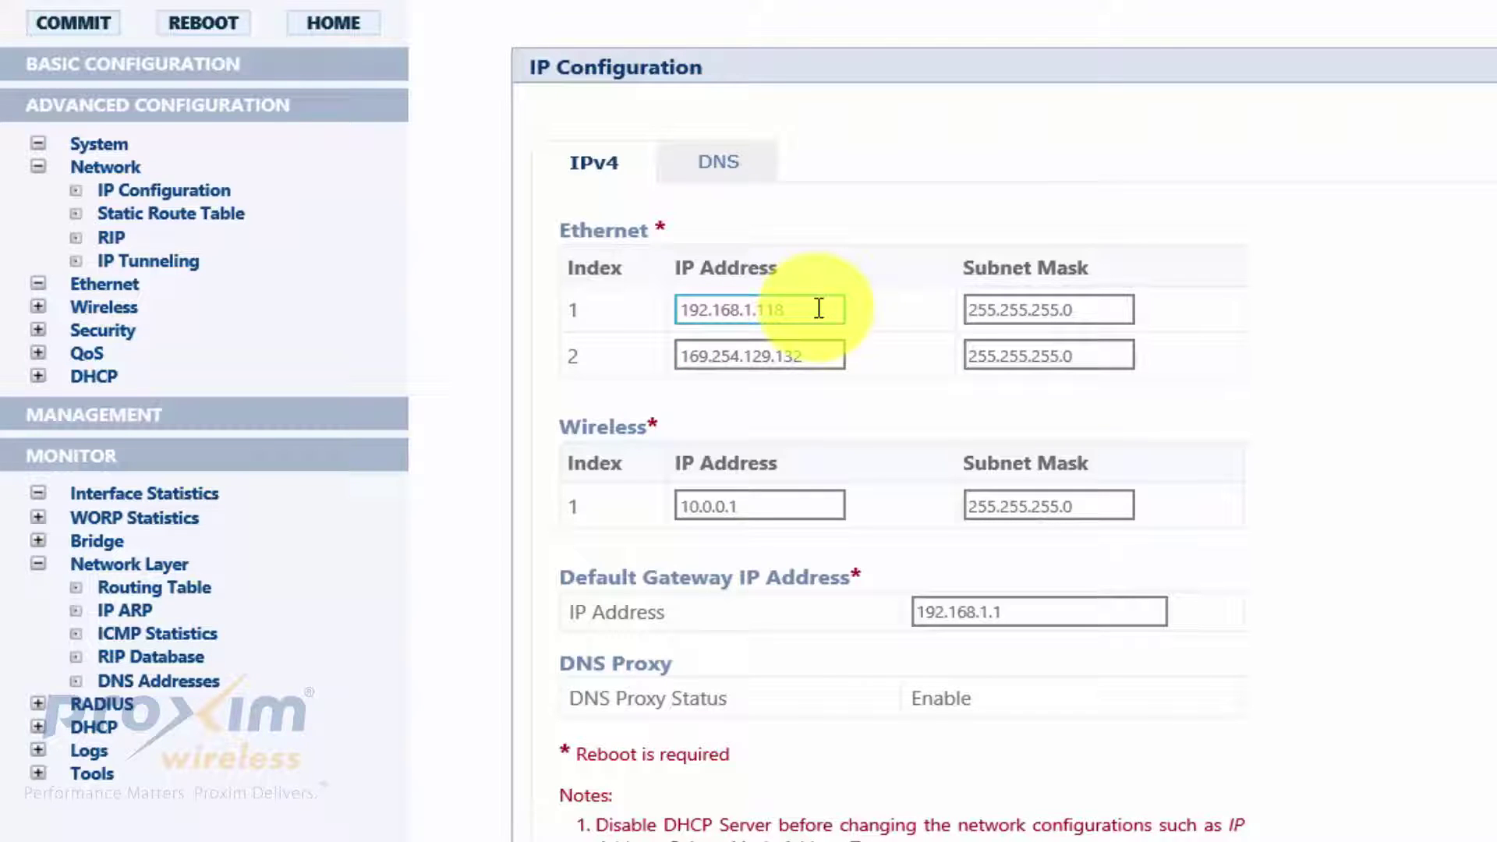
click(818, 309)
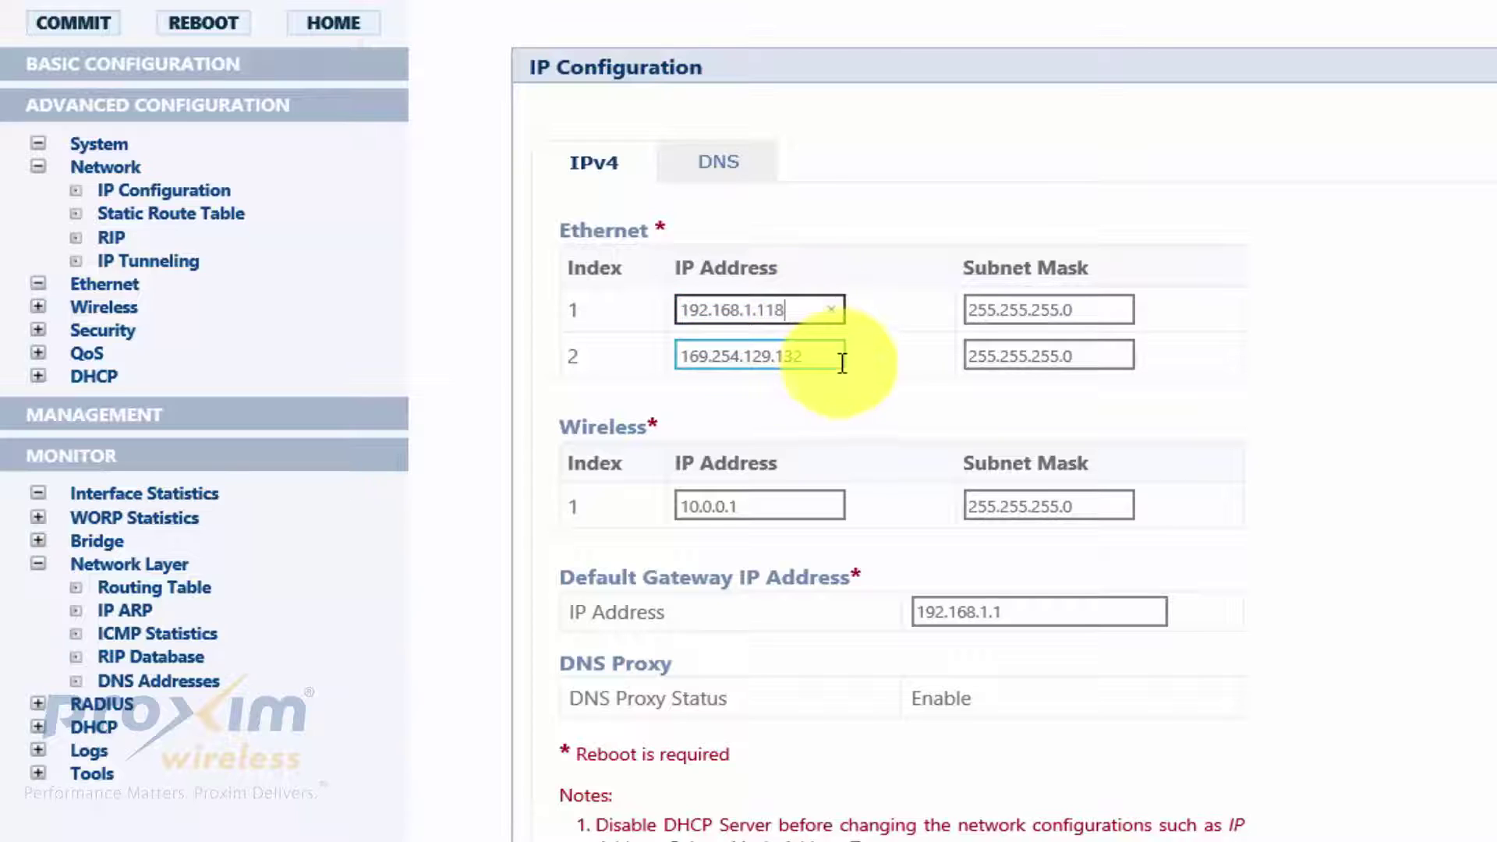
drag(795, 358, 685, 352)
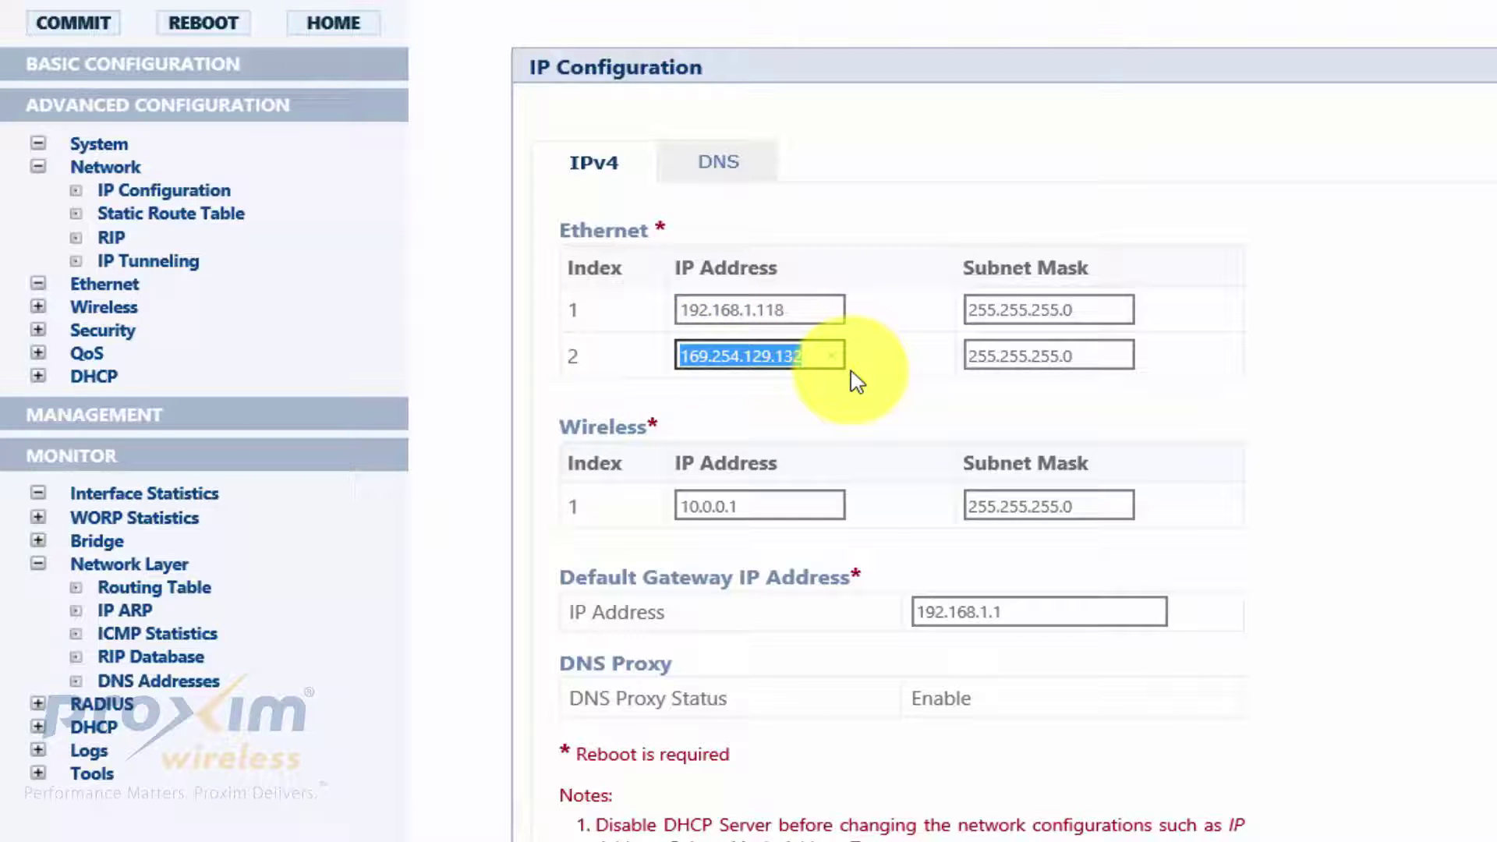
click(831, 503)
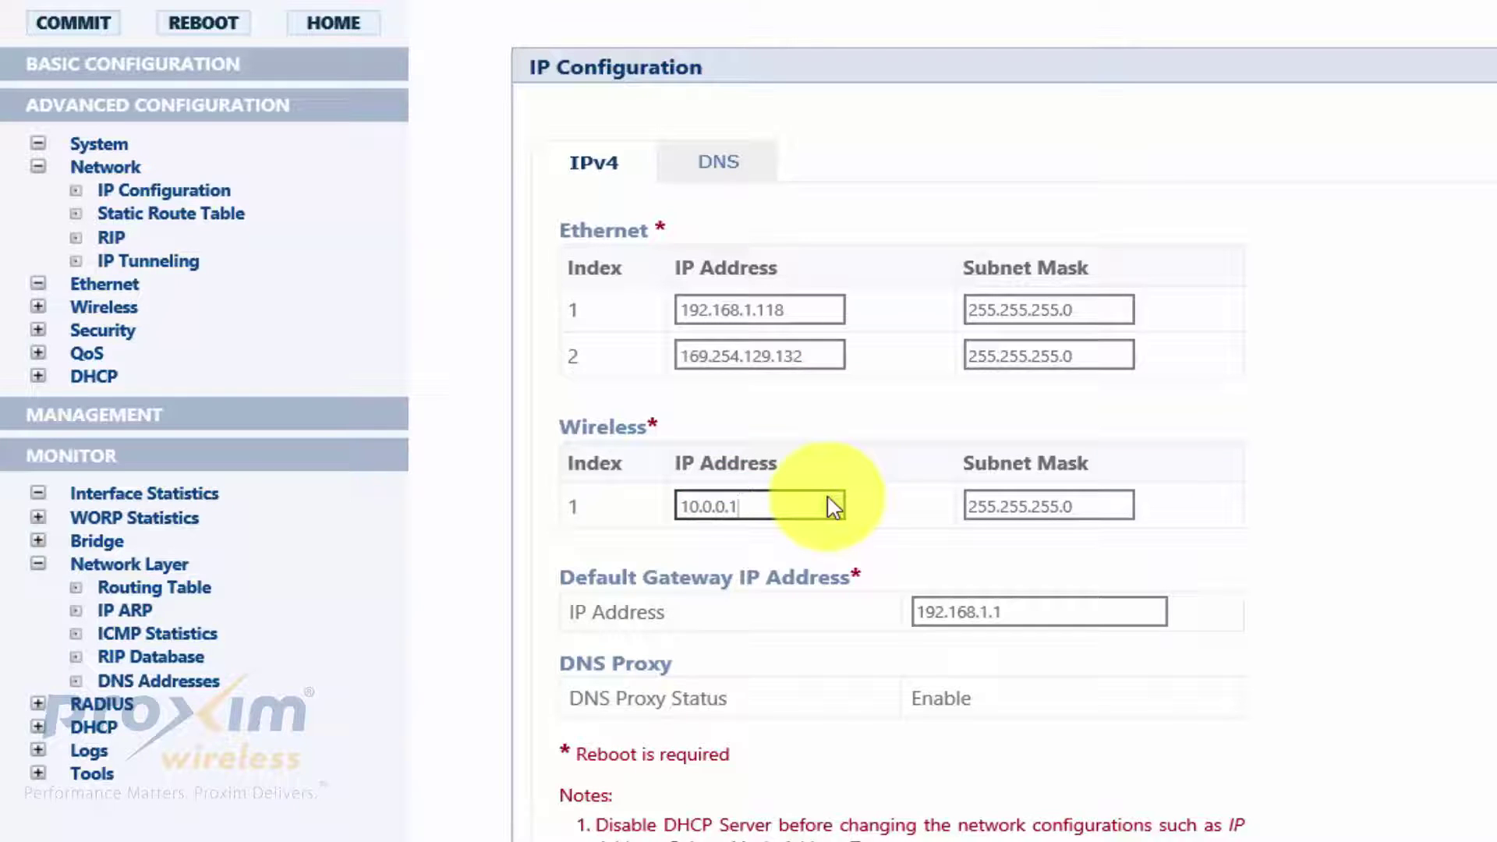
drag(1064, 611, 913, 611)
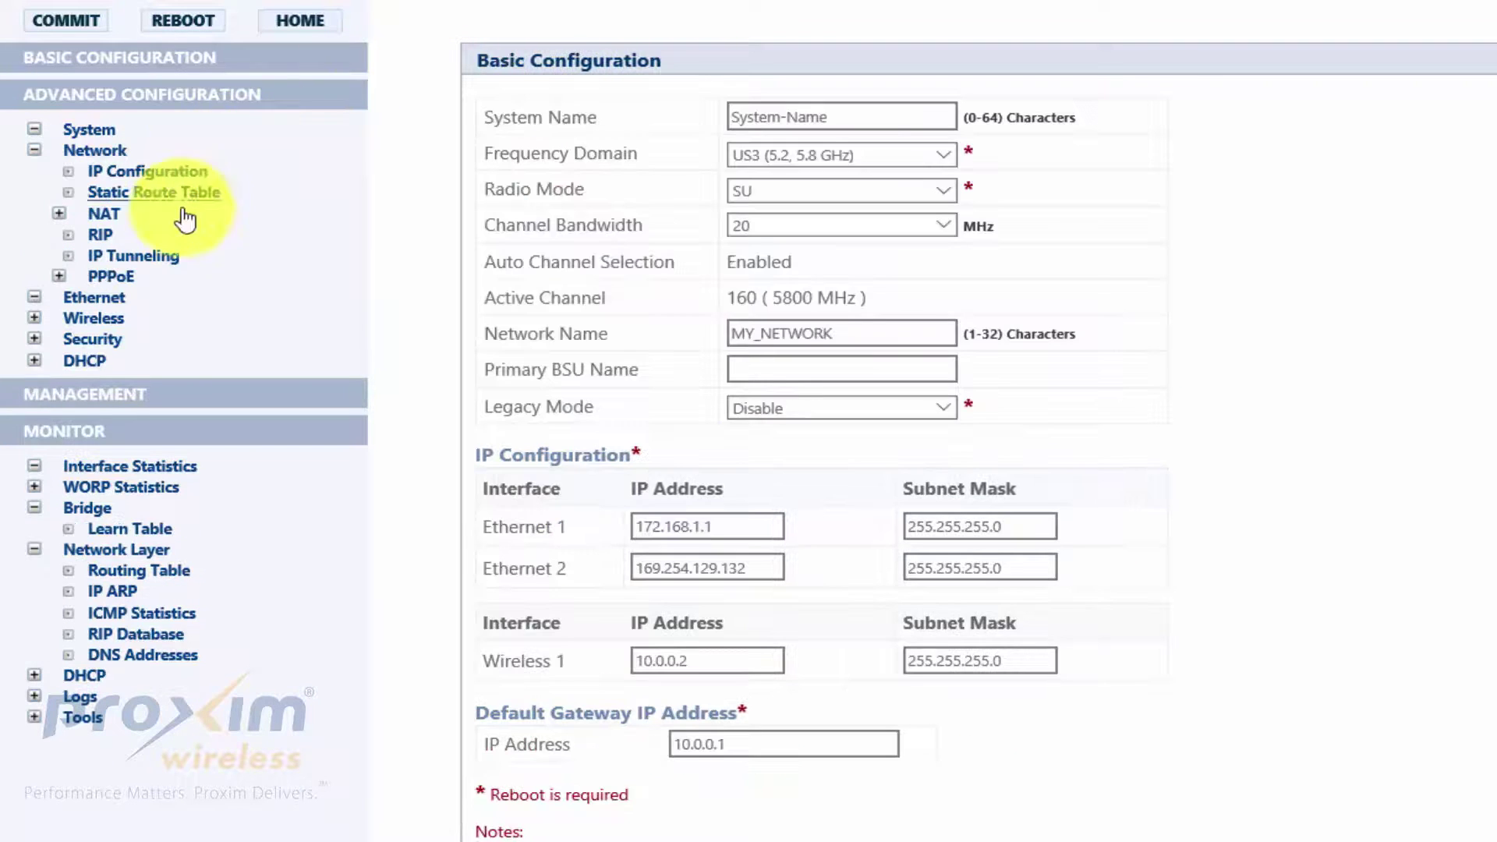
Check endpoint B's Ethernet IP 172.168.1.1, wireless IP 10.0.0.2 and default gateway 10.0.0.1
click(195, 172)
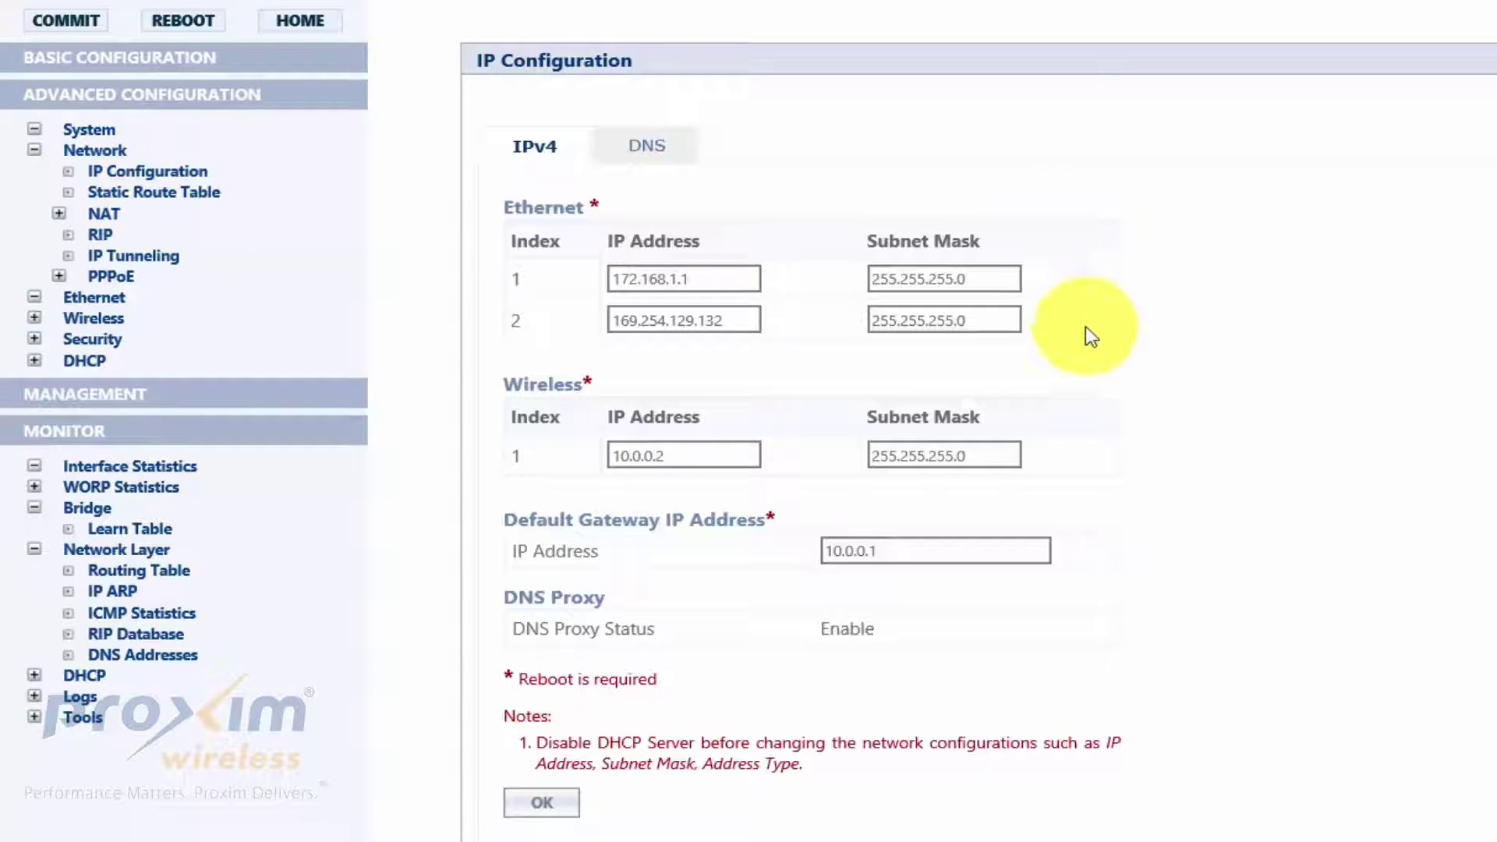
click(727, 281)
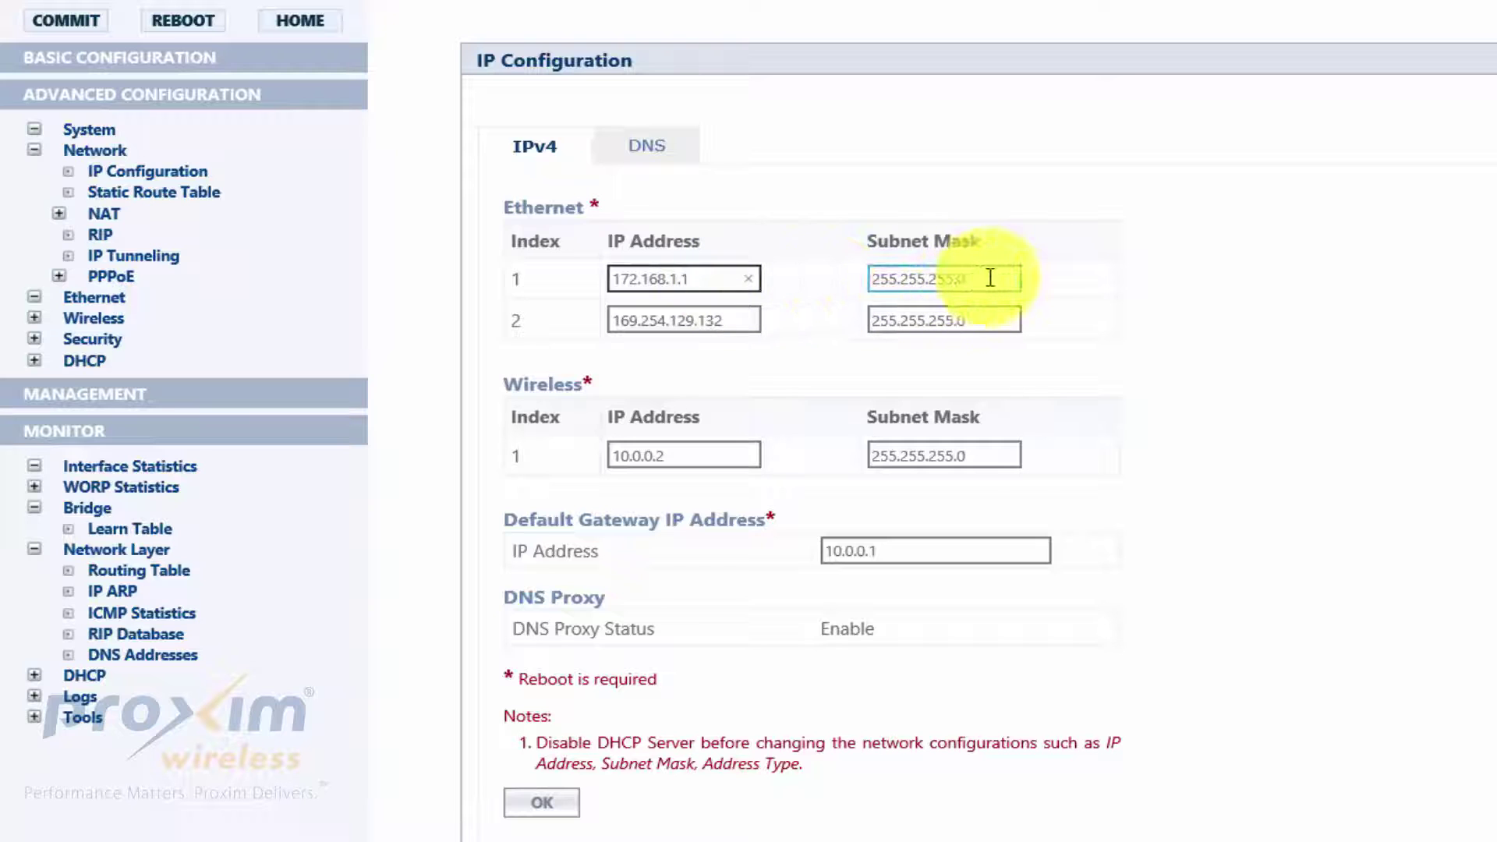
click(730, 318)
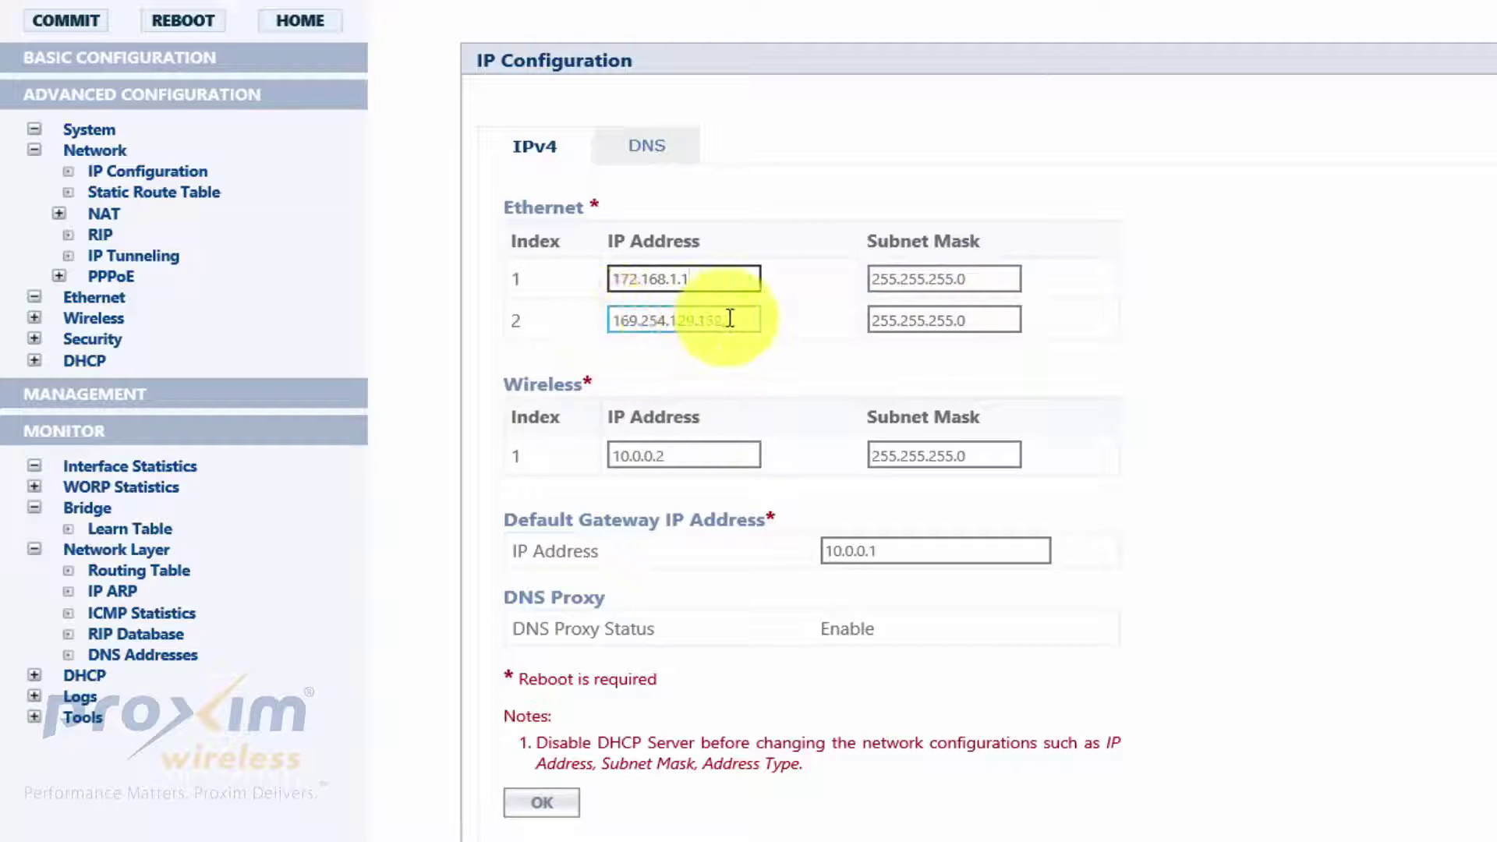
click(690, 458)
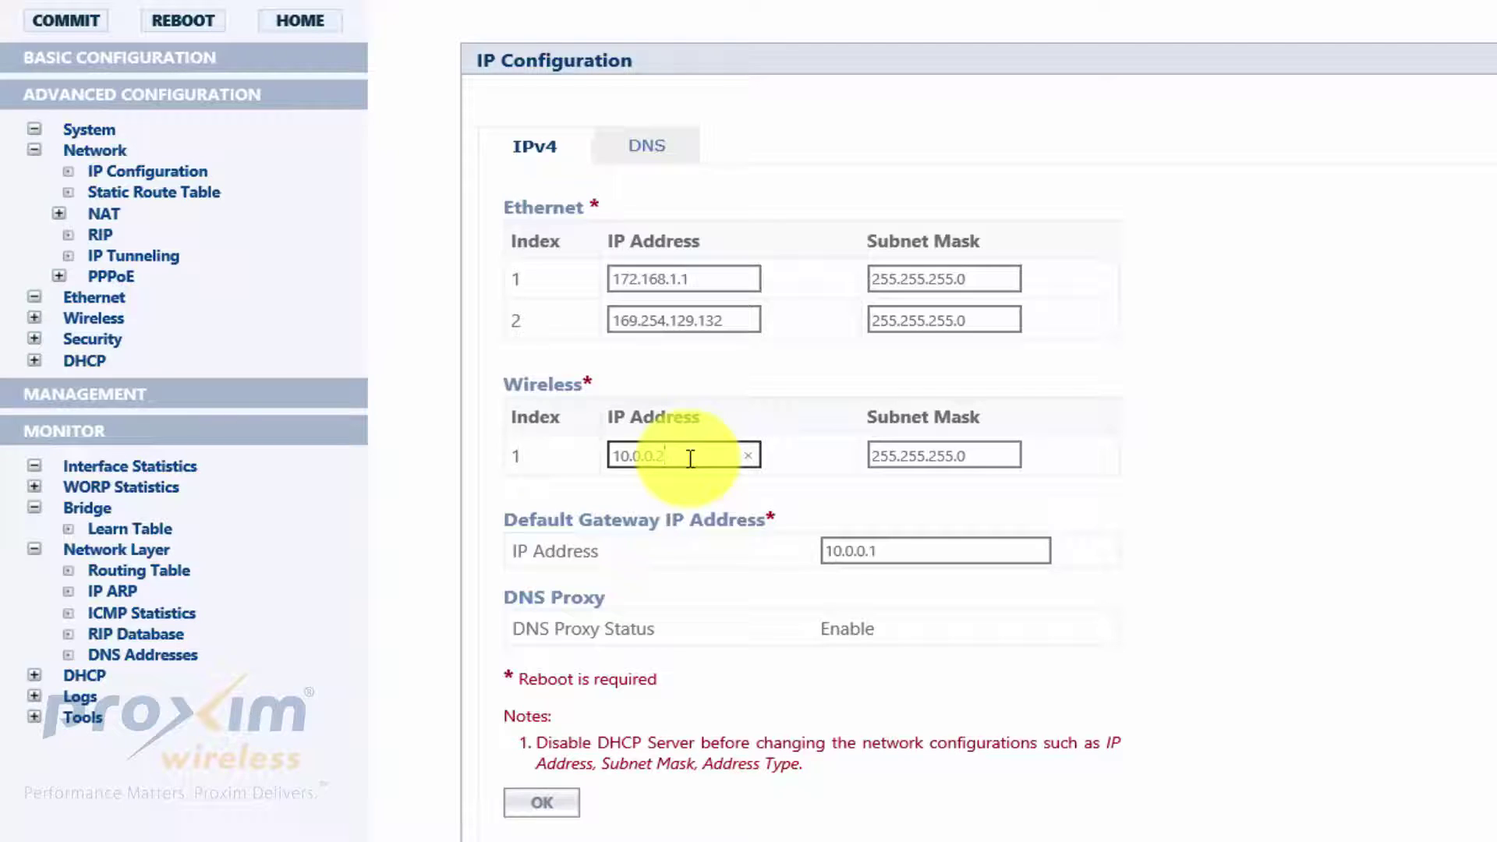
drag(839, 551, 895, 551)
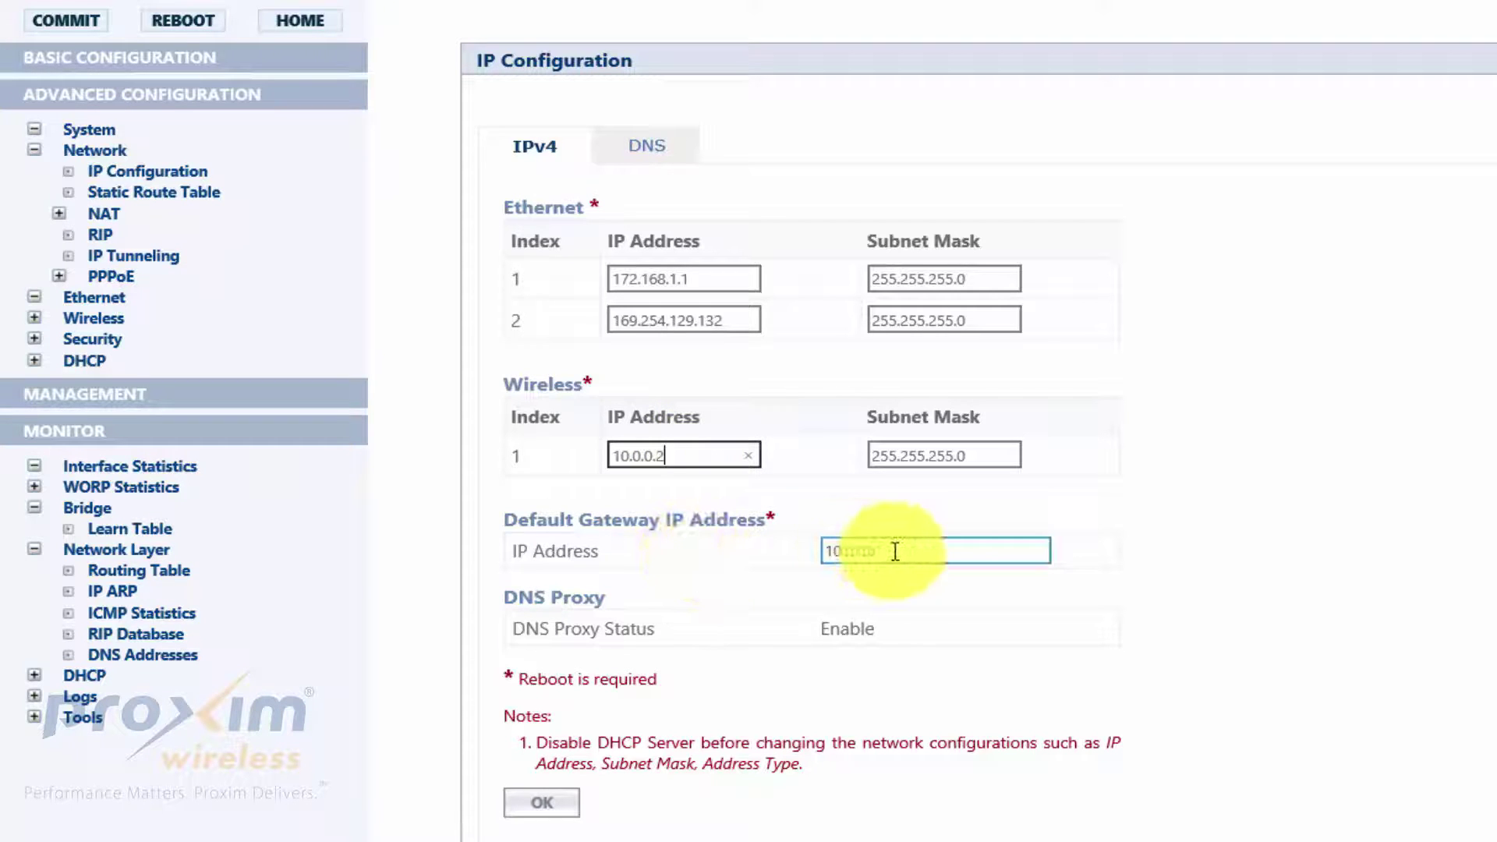
click(897, 552)
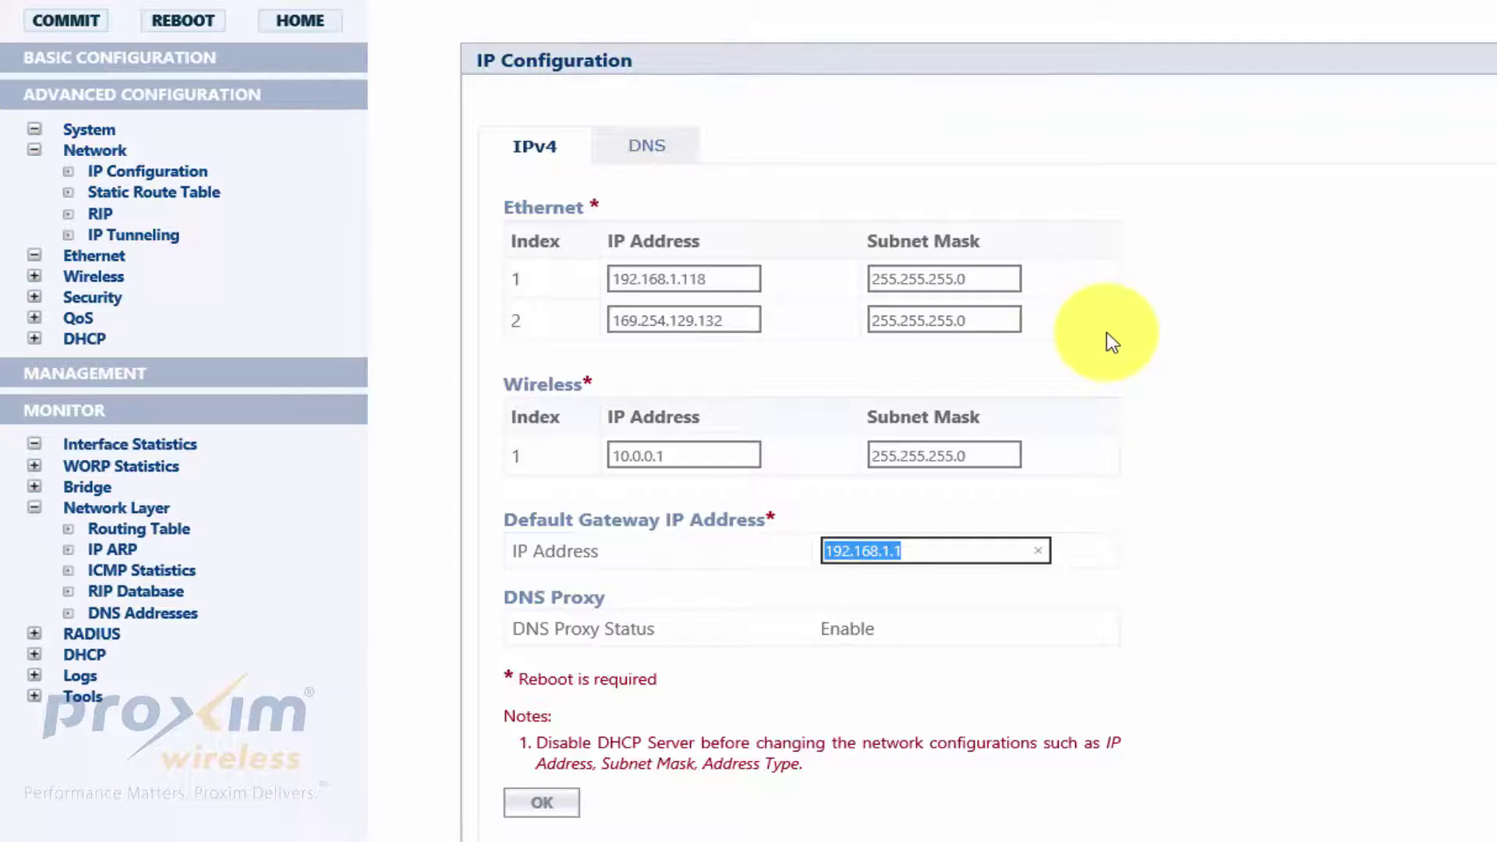
On endpoint A's RIP page, keep RIP enabled on Ethernet 1 and Wireless 1
click(100, 217)
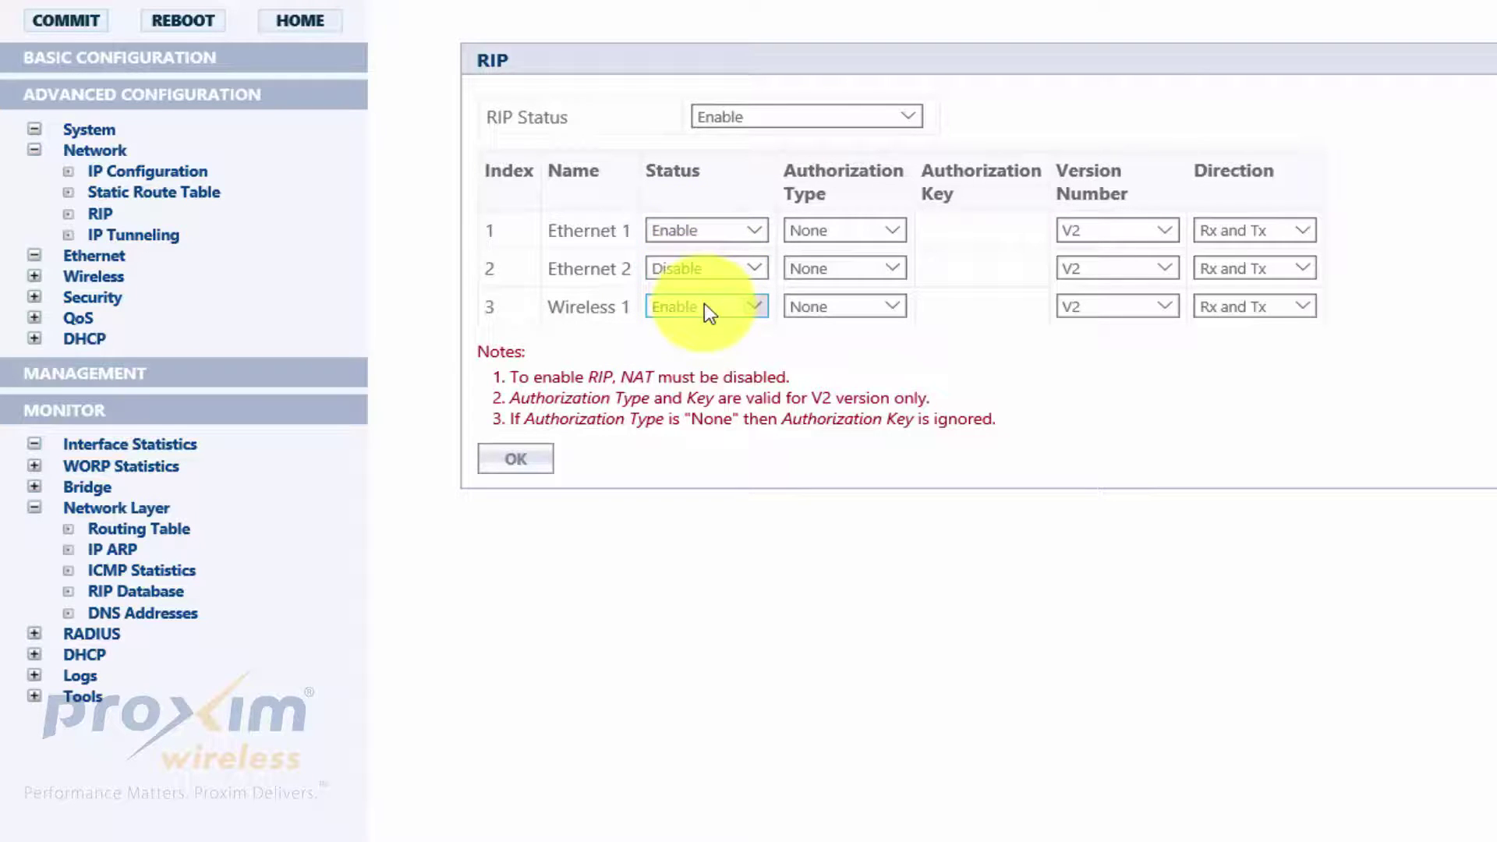
click(748, 241)
click(750, 234)
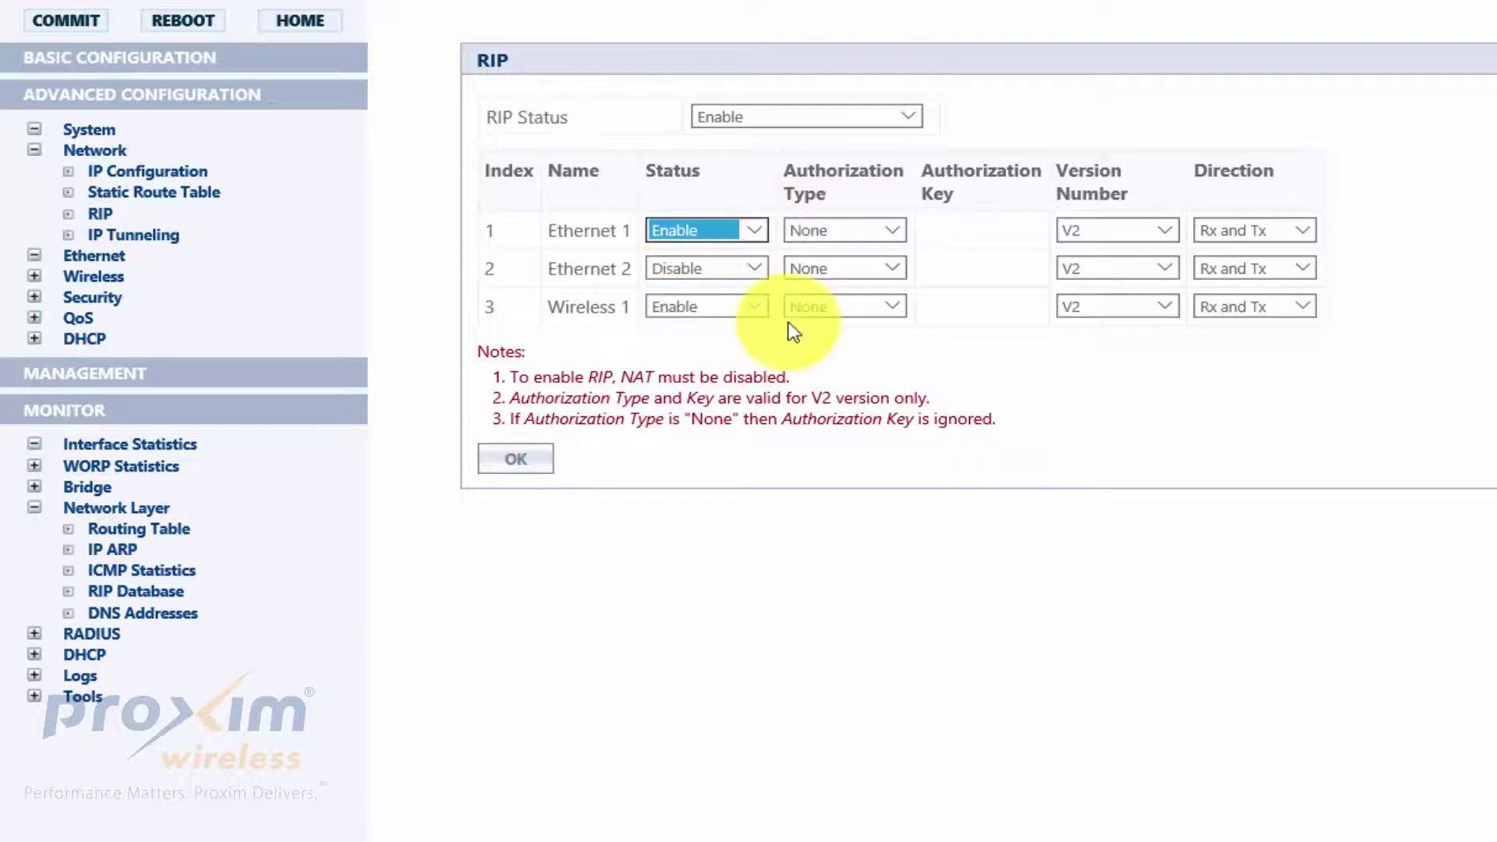
click(748, 308)
click(723, 309)
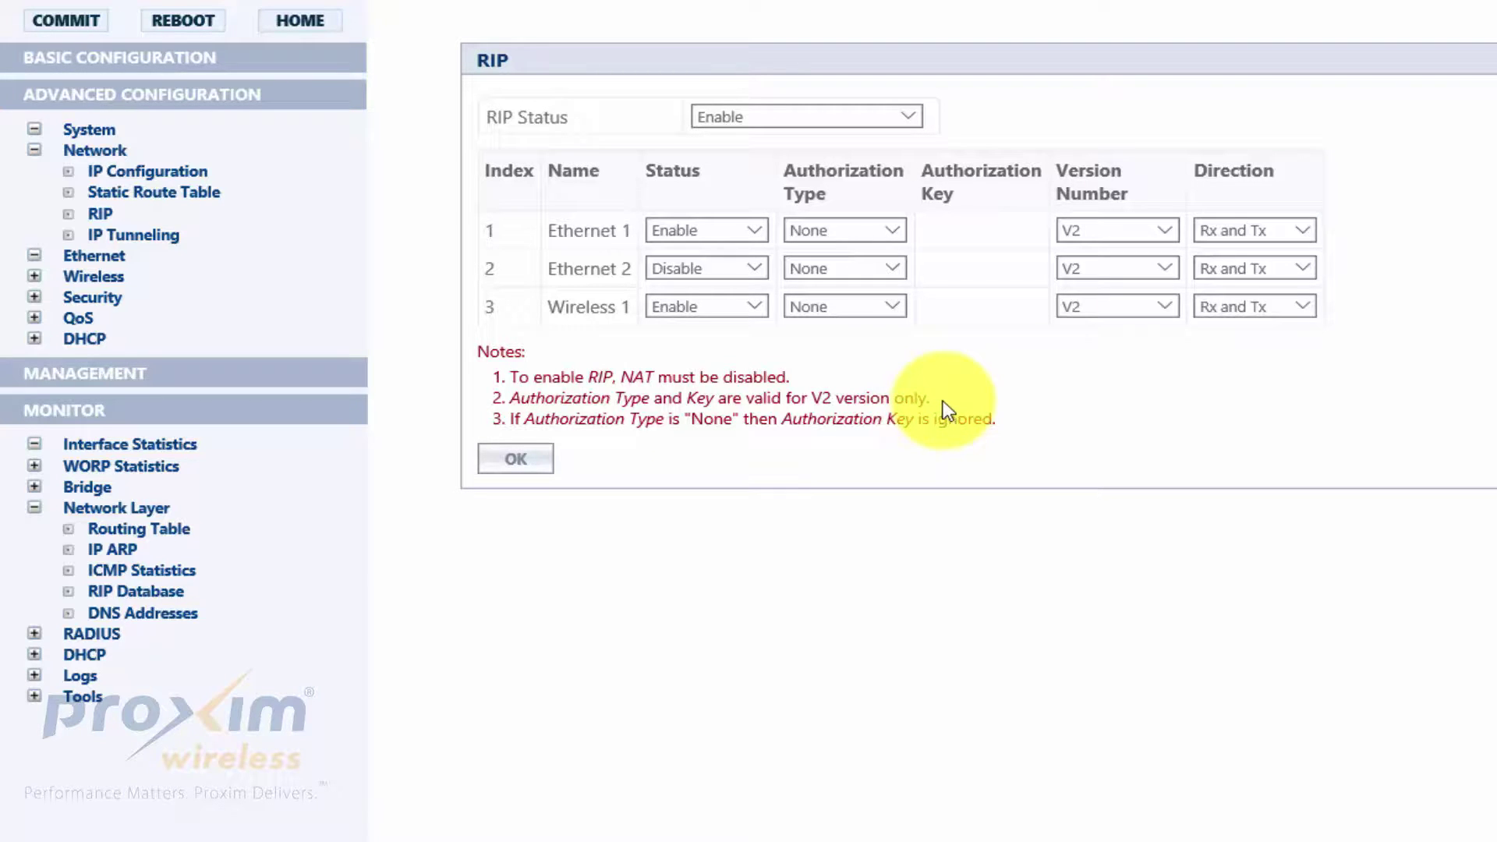
View the routes learned through RIP, then bring up endpoint B's RIP settings page
click(146, 594)
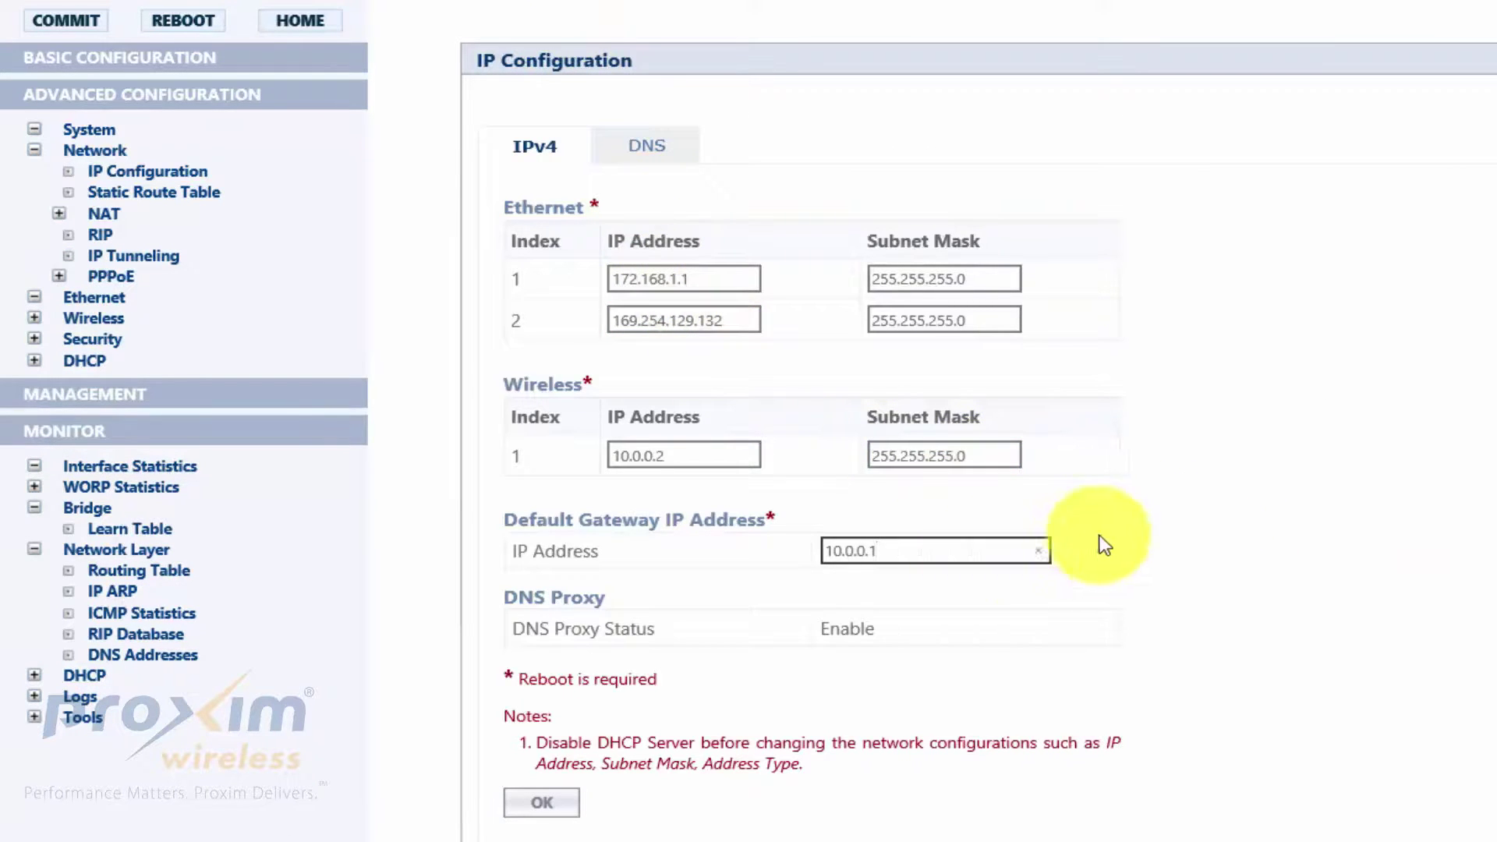
click(100, 235)
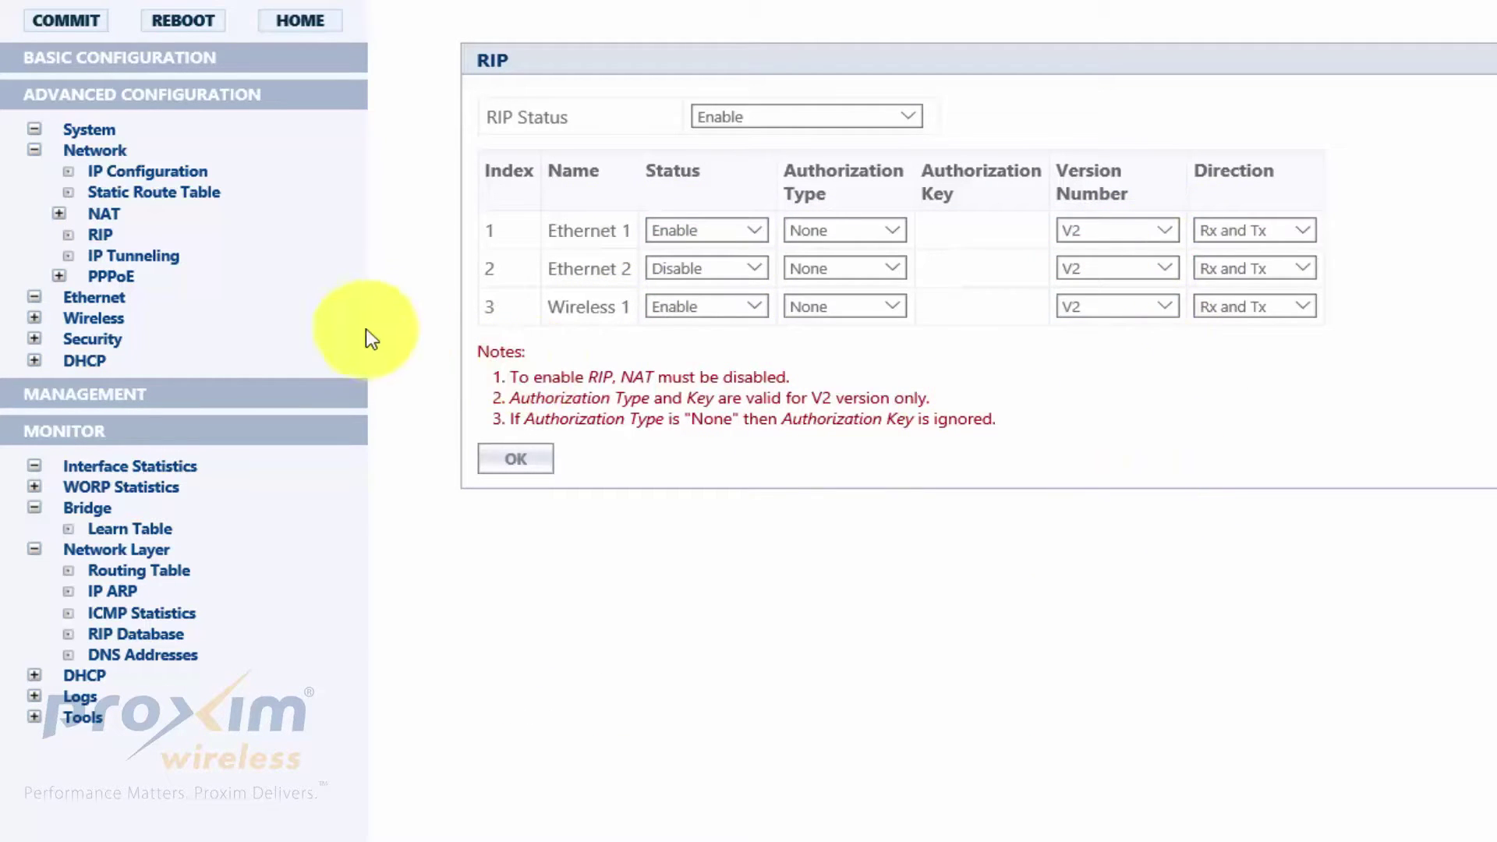
View endpoint B's empty static route table and leave the Add Row form without adding a route
click(167, 260)
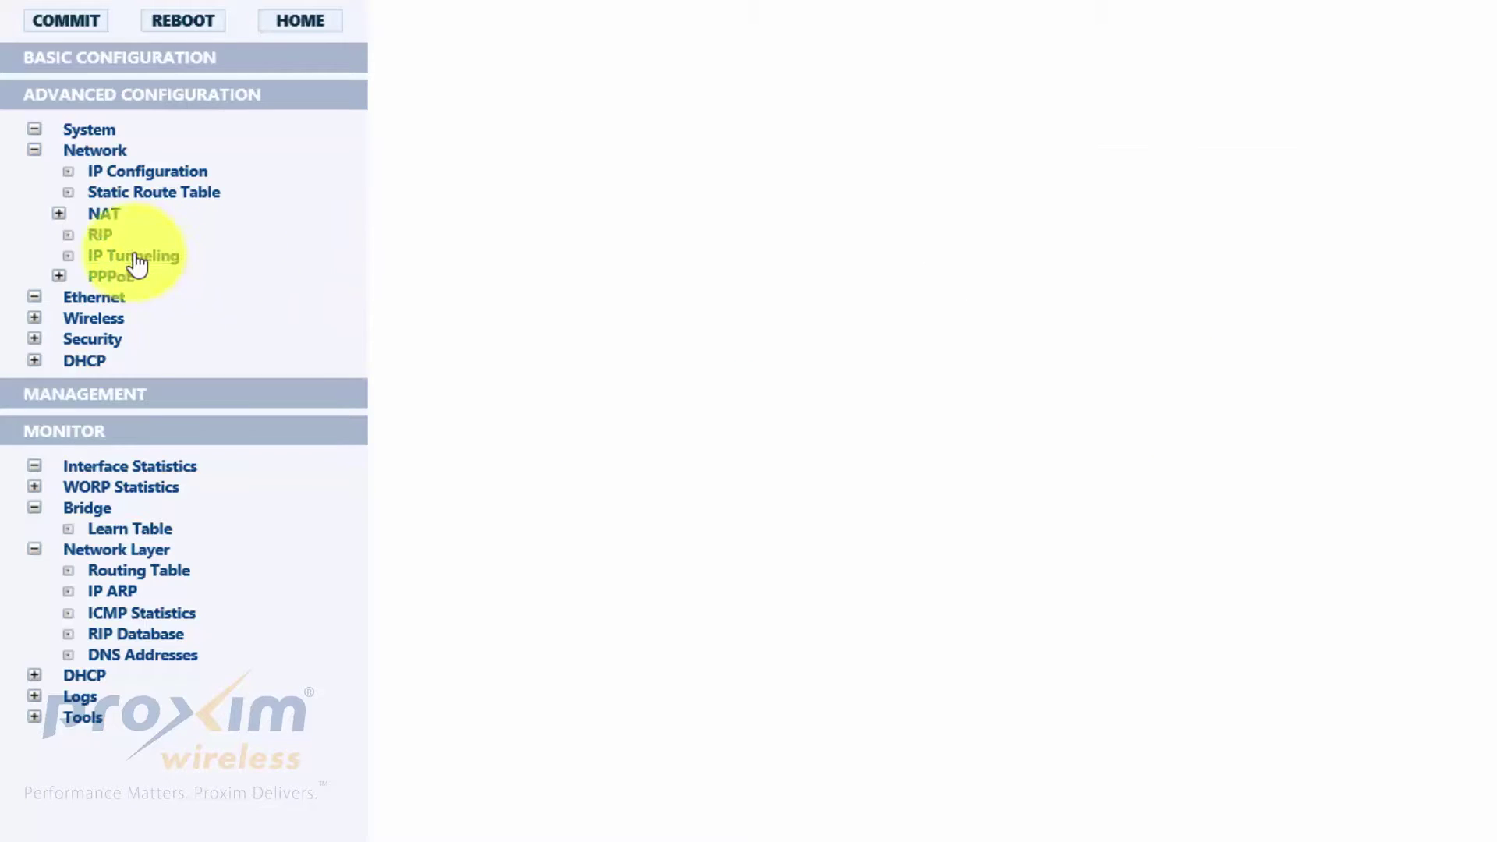
click(152, 196)
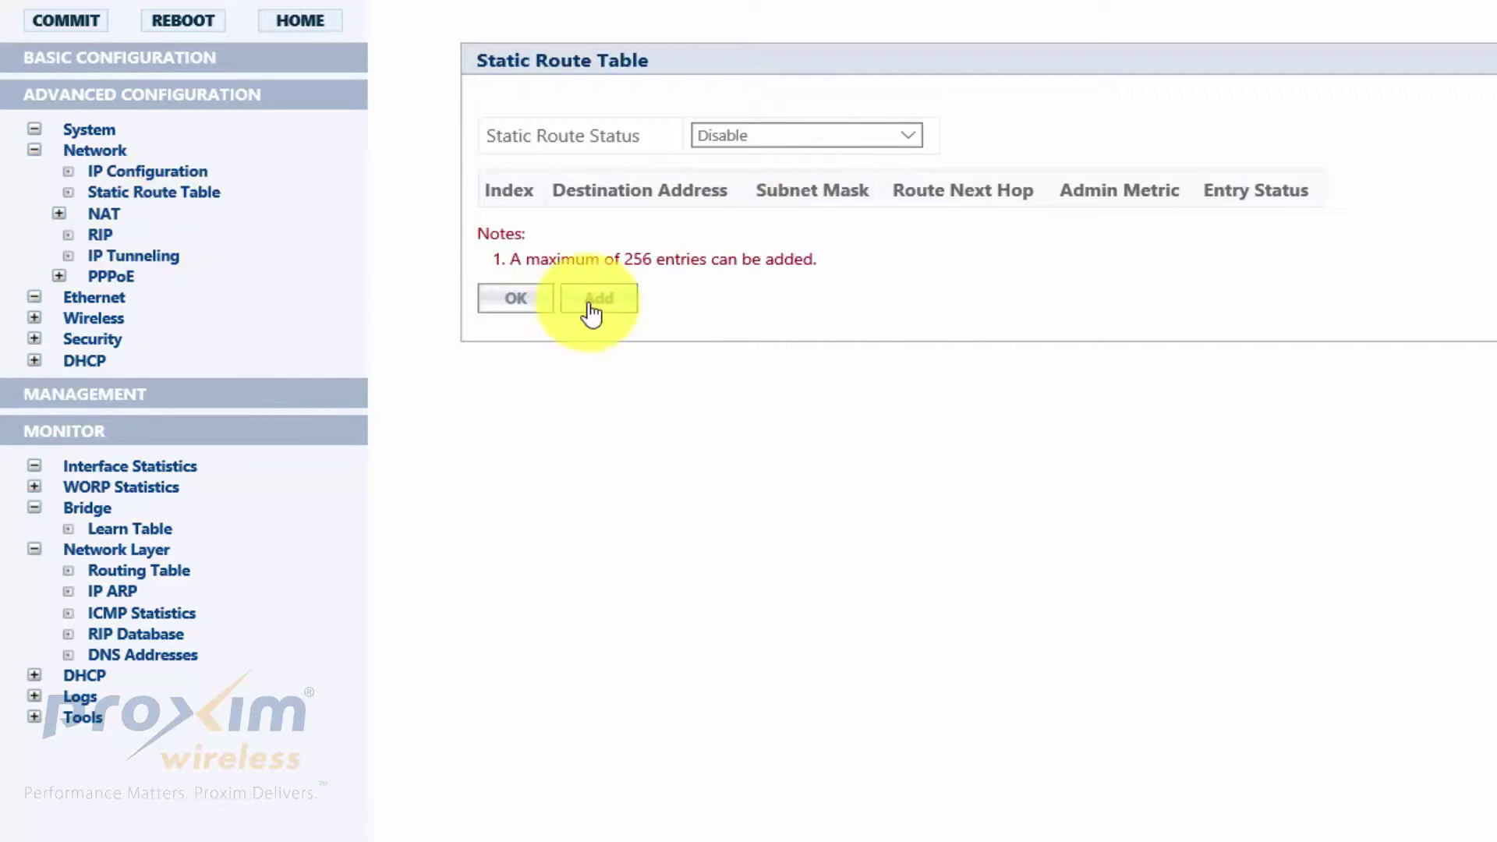
click(590, 304)
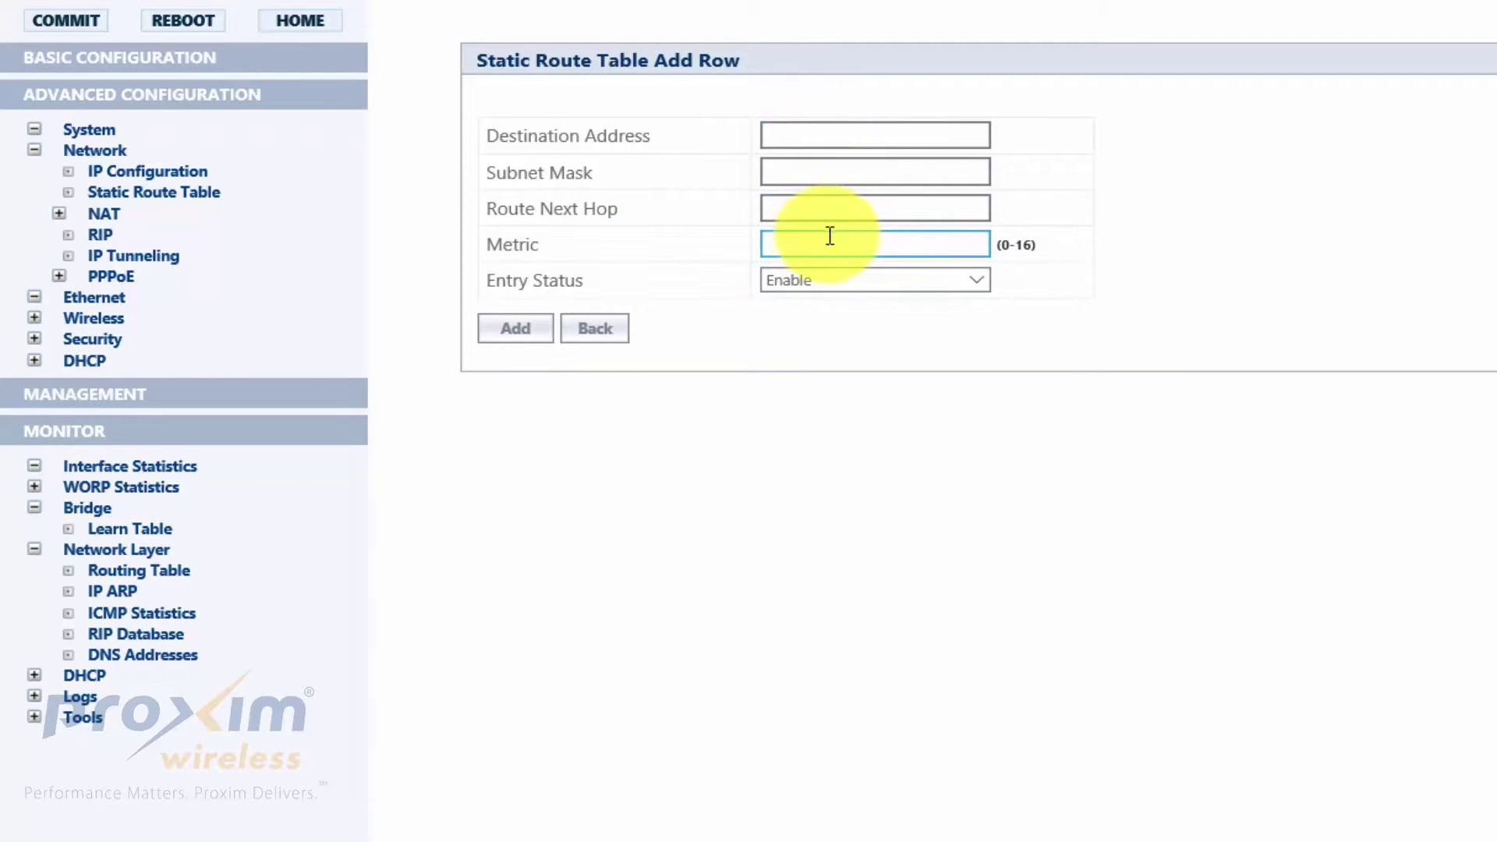
click(586, 335)
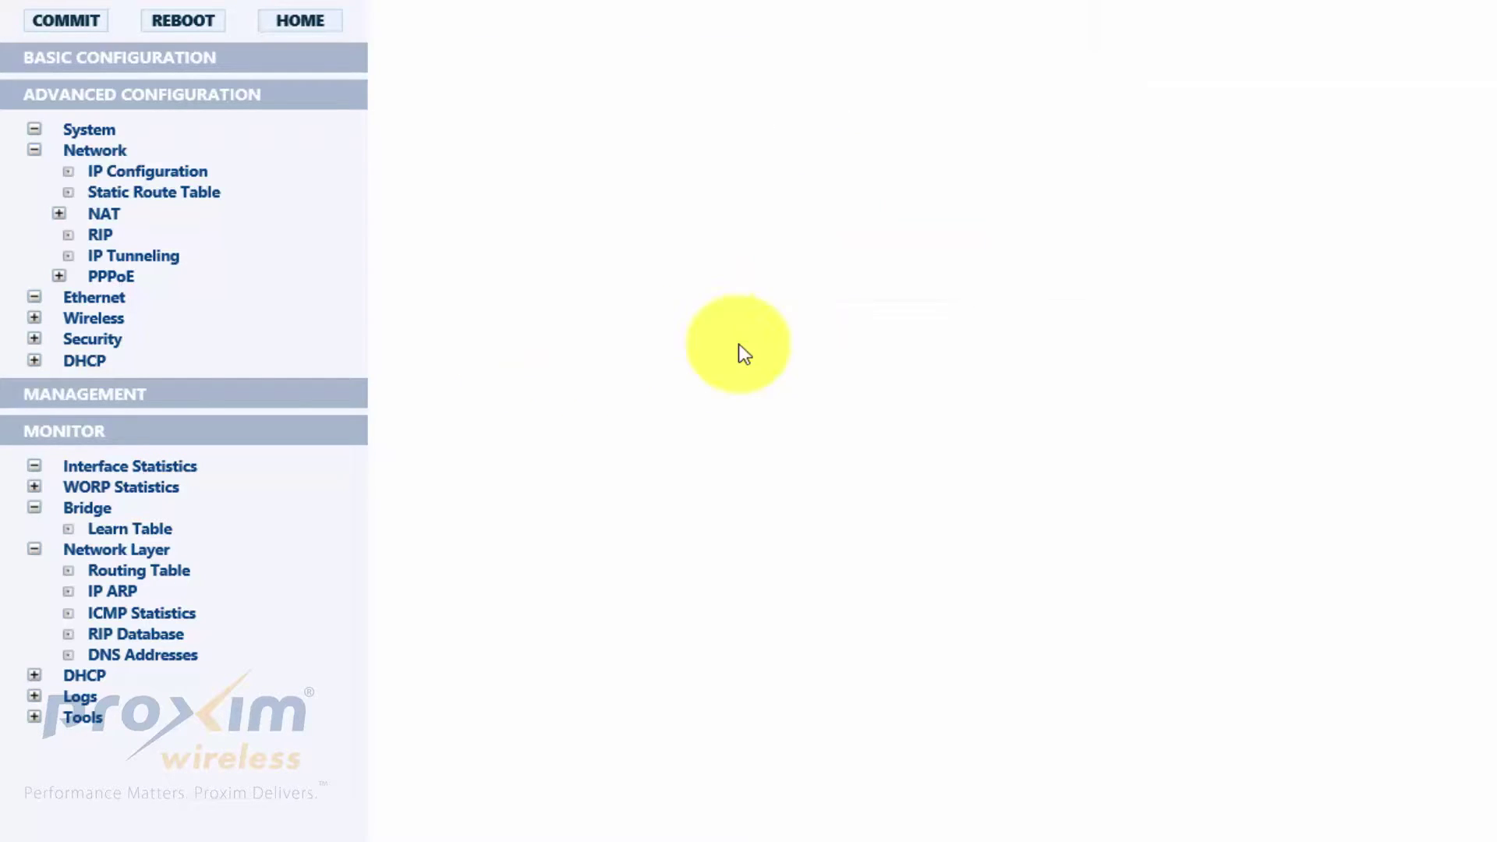
Go back to endpoint B's RIP page showing V2, Rx and Tx on Ethernet 1 and Wireless 1
click(104, 245)
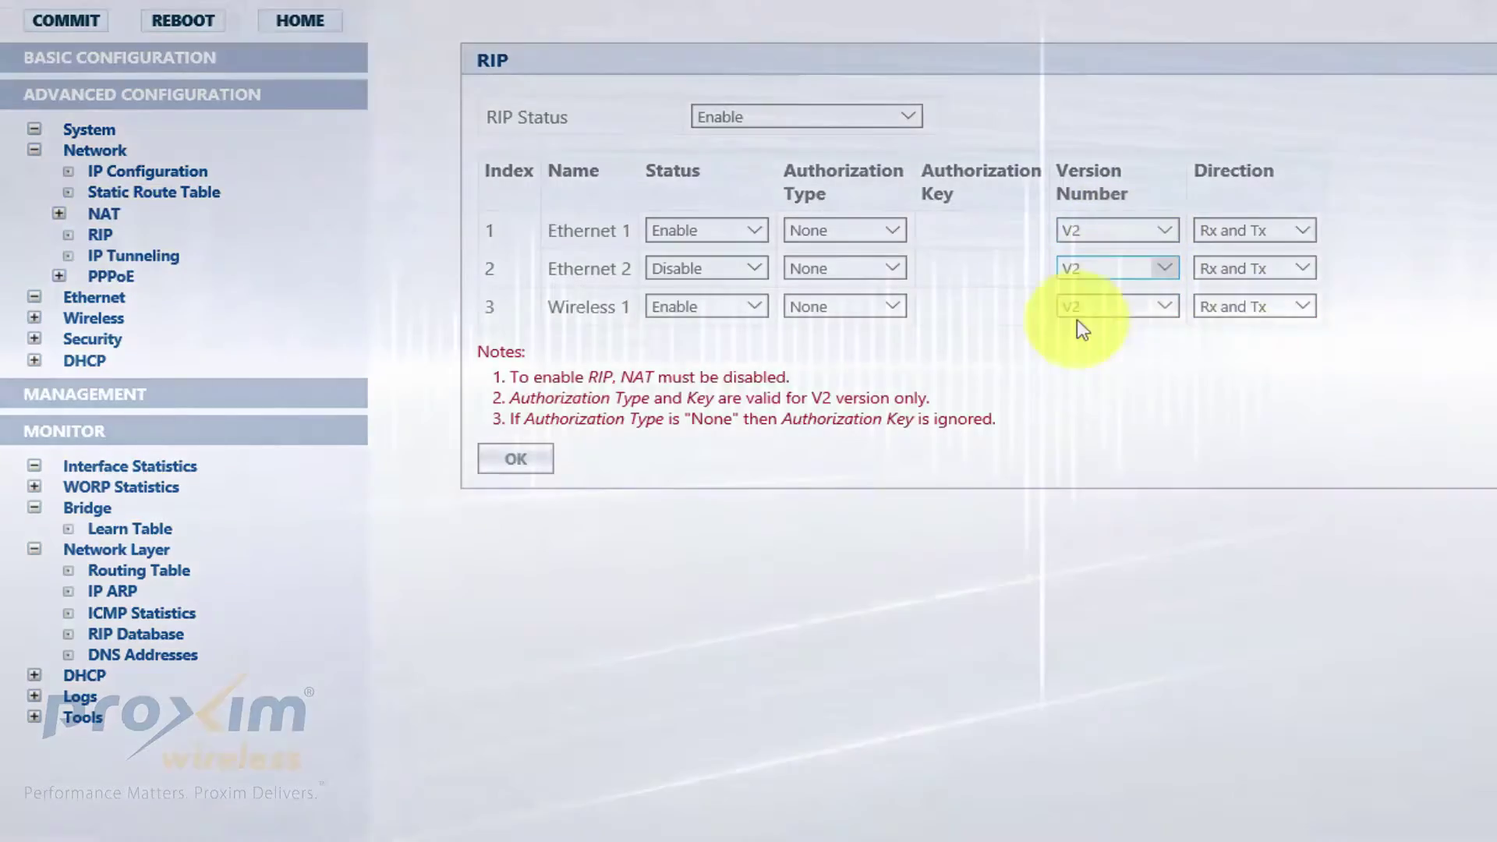